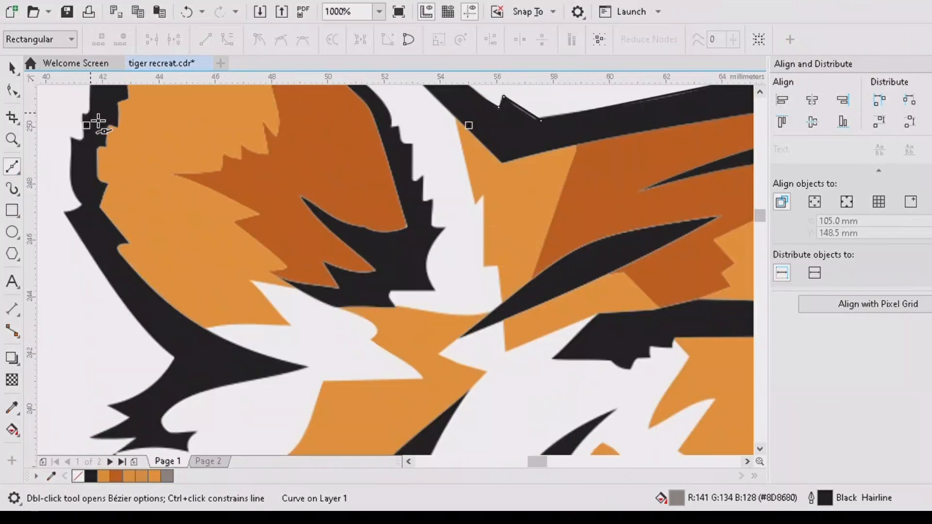
# - Trace the left ear's lower outer edge down to the first black fur spikes beneath it with the Bézier tool
pyautogui.click(70, 217)
pyautogui.scroll(-1, 73, 217)
pyautogui.click(178, 273)
pyautogui.click(146, 295)
pyautogui.scroll(1, 156, 297)
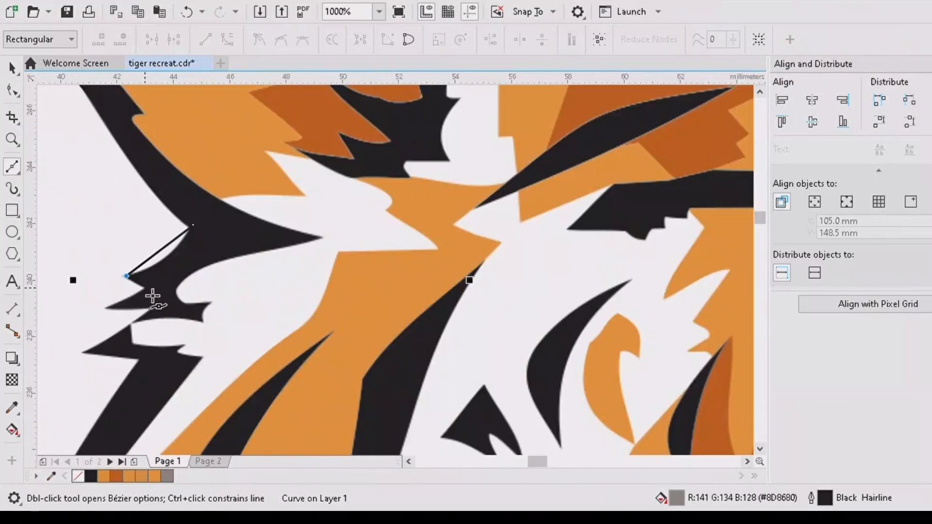
# - Continue the Bézier outline around the fur spikes below the left ear and down the outer cheek stripe
pyautogui.click(140, 359)
pyautogui.scroll(-3, 190, 350)
pyautogui.scroll(2, 153, 406)
pyautogui.click(149, 343)
pyautogui.click(183, 371)
pyautogui.scroll(-2, 183, 371)
pyautogui.scroll(2, 193, 452)
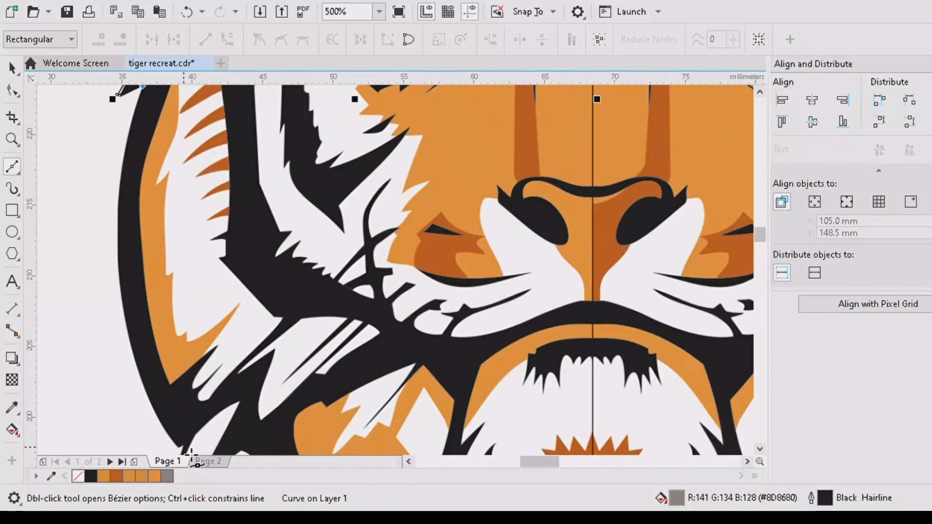
# - Trace the pointed fur on the lower left cheek and continue along the neck stripe to the base centre line
pyautogui.click(759, 449)
pyautogui.scroll(-2, 184, 381)
pyautogui.scroll(2, 195, 382)
pyautogui.click(168, 420)
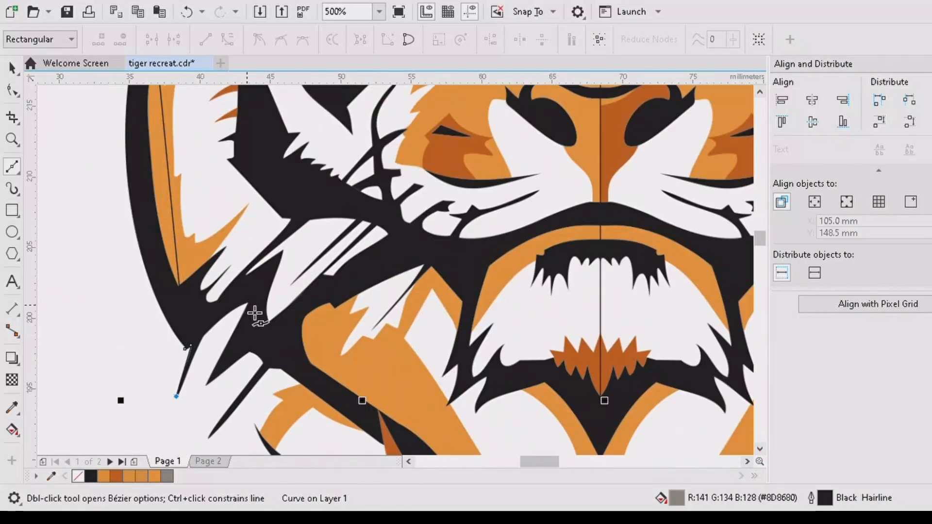
pyautogui.scroll(-2, 292, 379)
pyautogui.scroll(2, 329, 170)
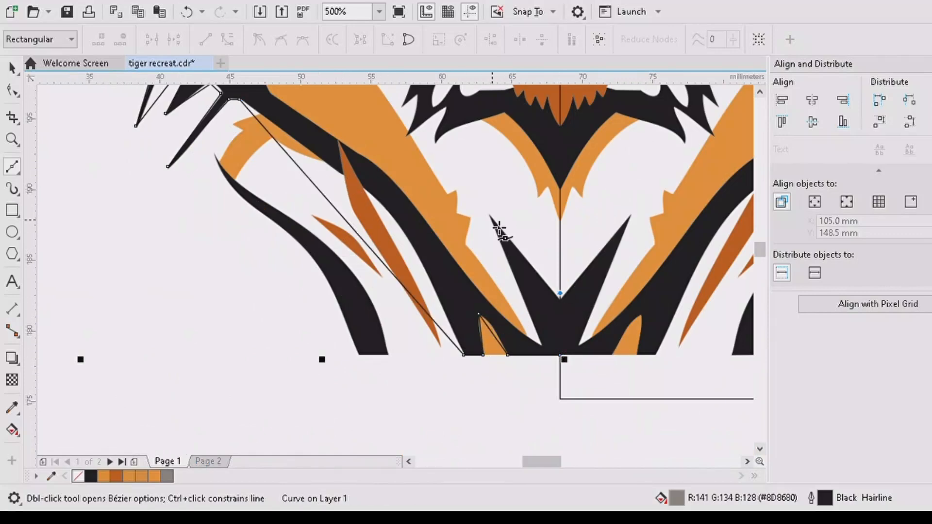
# - Trace the black outline around the chin and mouth, including the first whisker marks on the left muzzle
pyautogui.scroll(-2, 278, 108)
pyautogui.scroll(2, 298, 264)
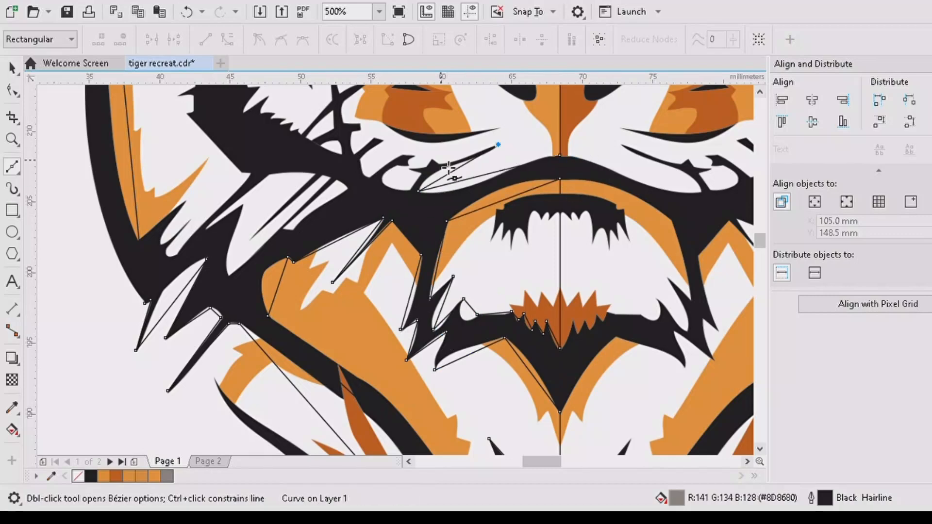
pyautogui.scroll(1, 405, 173)
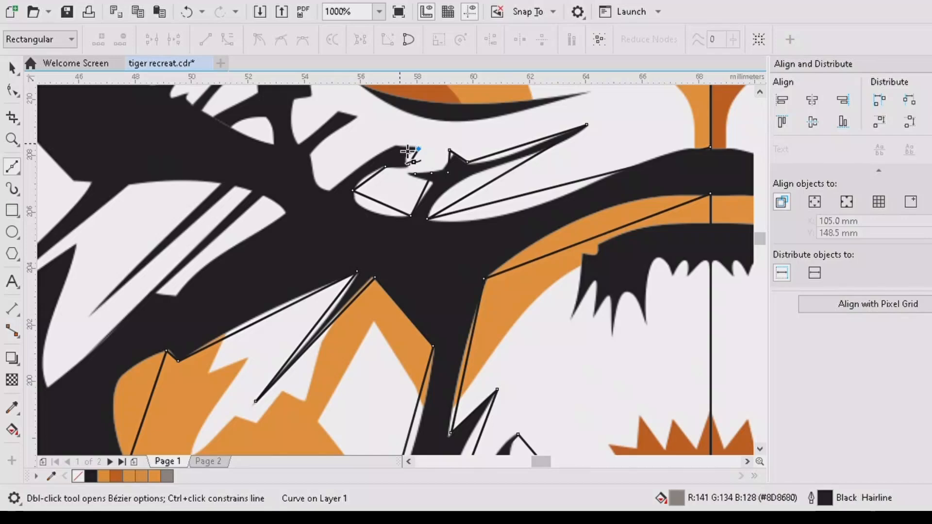
pyautogui.click(353, 117)
pyautogui.click(339, 111)
pyautogui.click(299, 143)
# - Trace the branching black whisker stripes between the left muzzle and the cheek
pyautogui.scroll(-2, 318, 127)
pyautogui.click(760, 93)
pyautogui.click(760, 92)
pyautogui.scroll(2, 287, 231)
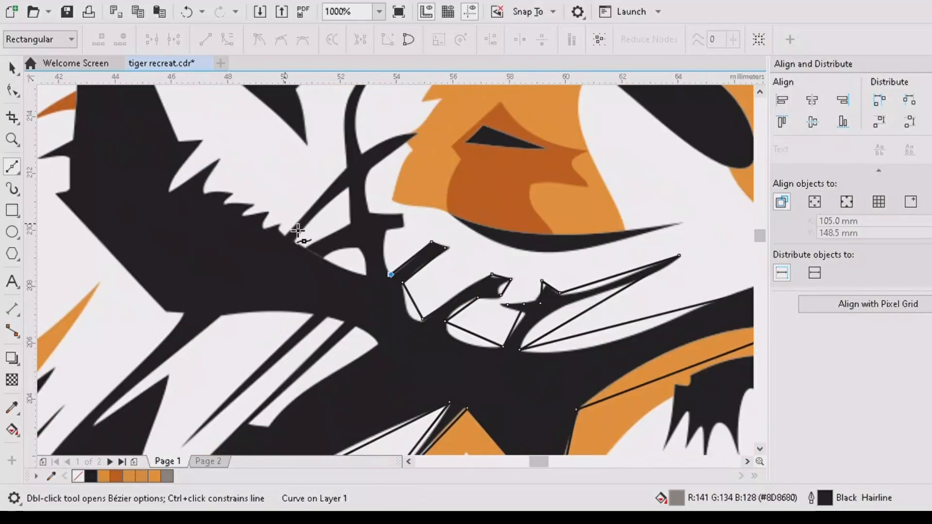
pyautogui.scroll(3, 388, 161)
pyautogui.click(400, 184)
pyautogui.click(344, 320)
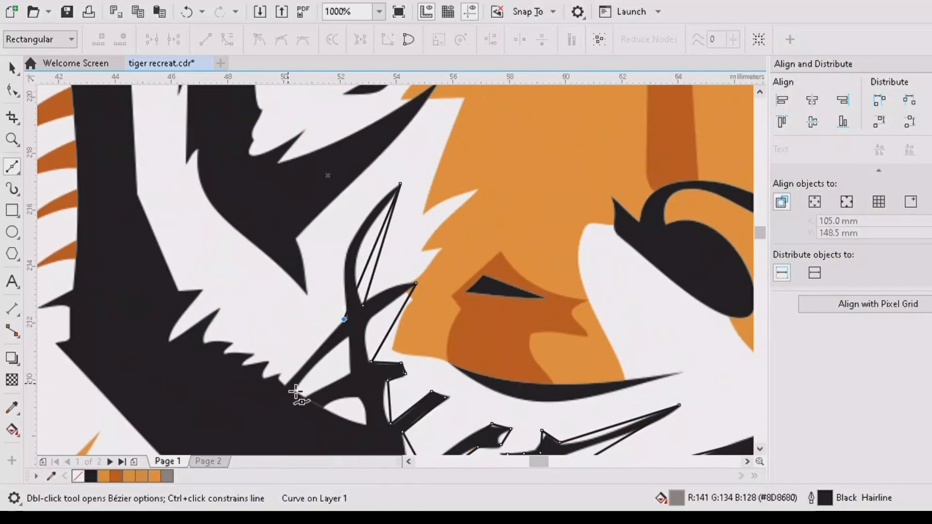
# - Trace the jagged upper edge of the left cheek stripe and start up its inner side
pyautogui.click(169, 342)
pyautogui.click(202, 291)
pyautogui.click(137, 195)
pyautogui.scroll(-2, 184, 200)
pyautogui.click(760, 92)
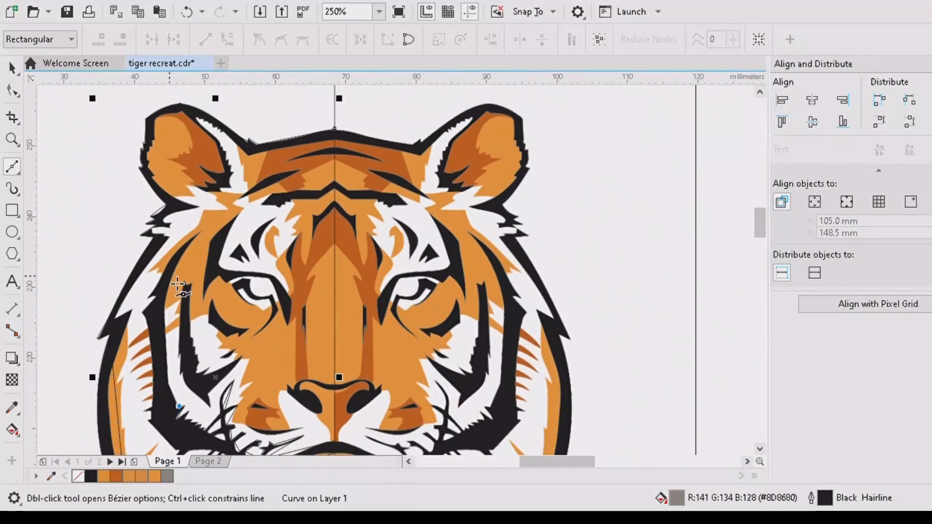
# - Trace the long left cheek stripe up to its tip, around its notch and back down its outer side
pyautogui.scroll(1, 174, 401)
pyautogui.click(162, 201)
pyautogui.click(760, 92)
pyautogui.scroll(-5, 146, 350)
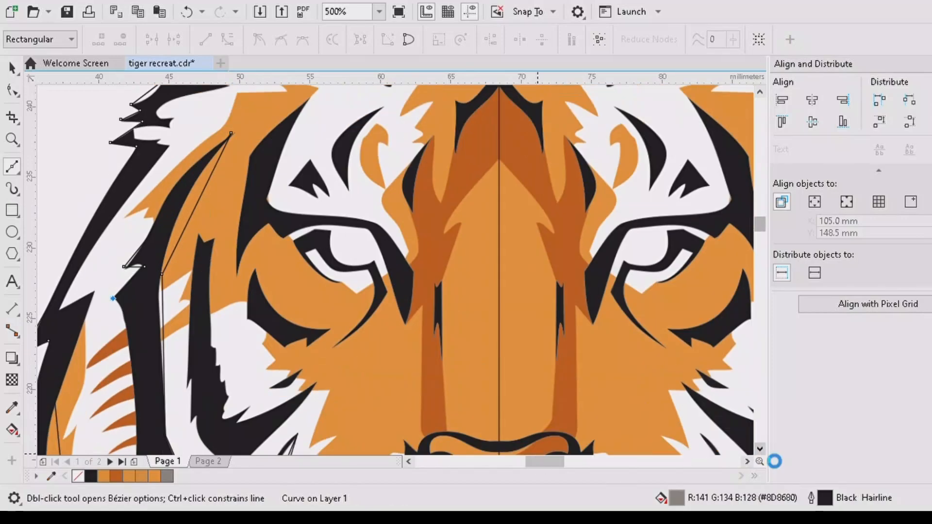
pyautogui.click(133, 299)
pyautogui.click(760, 450)
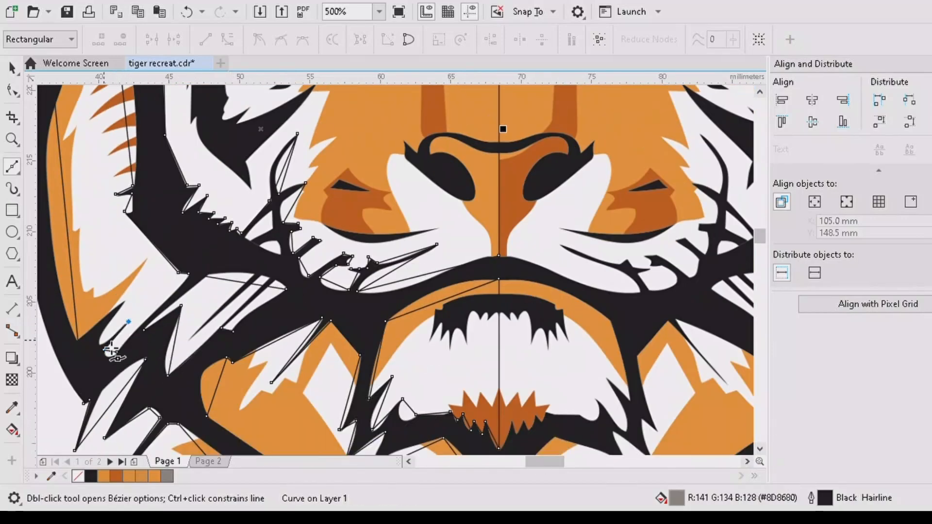
# - Trace the inner edges of the fur spikes below the left ear up to the long black point
pyautogui.scroll(6, 97, 335)
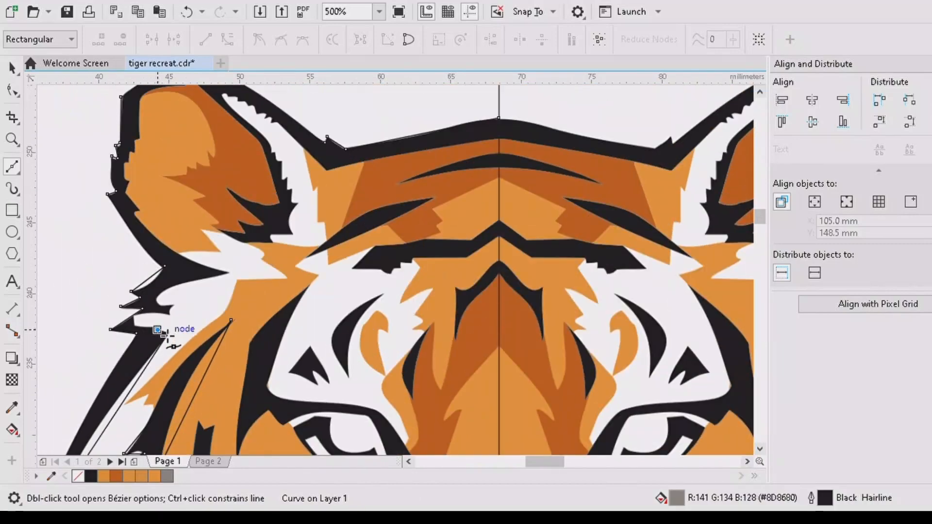
pyautogui.scroll(2, 167, 315)
pyautogui.scroll(-2, 199, 214)
pyautogui.click(748, 93)
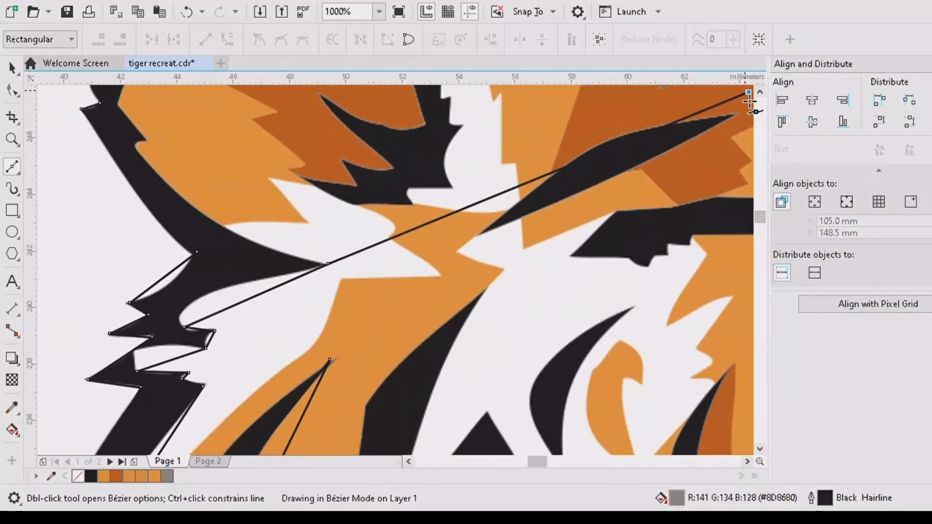
# - Trace the notched inner edge of the left ear's black border up to the top of the orange area
pyautogui.scroll(3, 123, 238)
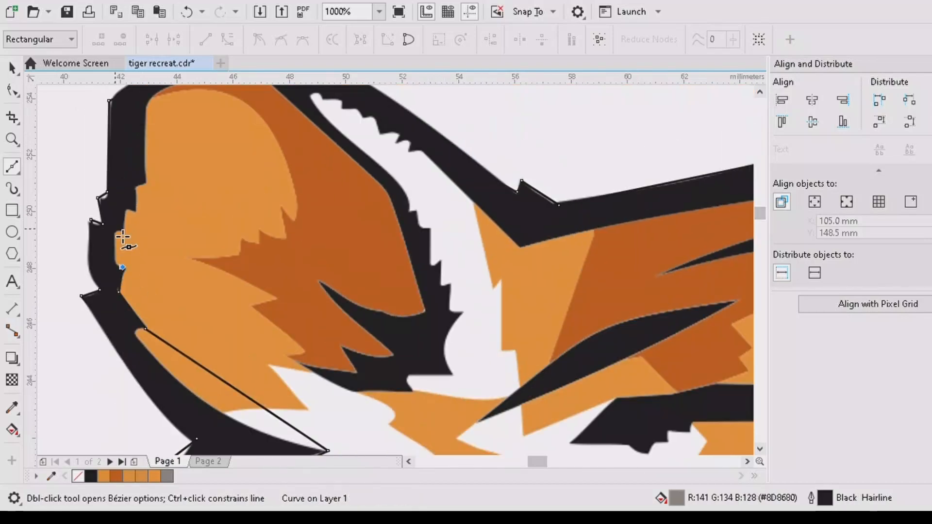
pyautogui.click(135, 187)
pyautogui.click(148, 183)
pyautogui.scroll(1, 160, 109)
pyautogui.click(235, 152)
pyautogui.click(256, 145)
# - Trace the pointed black shapes inside the left ear and along its lower edge
pyautogui.click(424, 387)
pyautogui.click(321, 357)
pyautogui.click(389, 431)
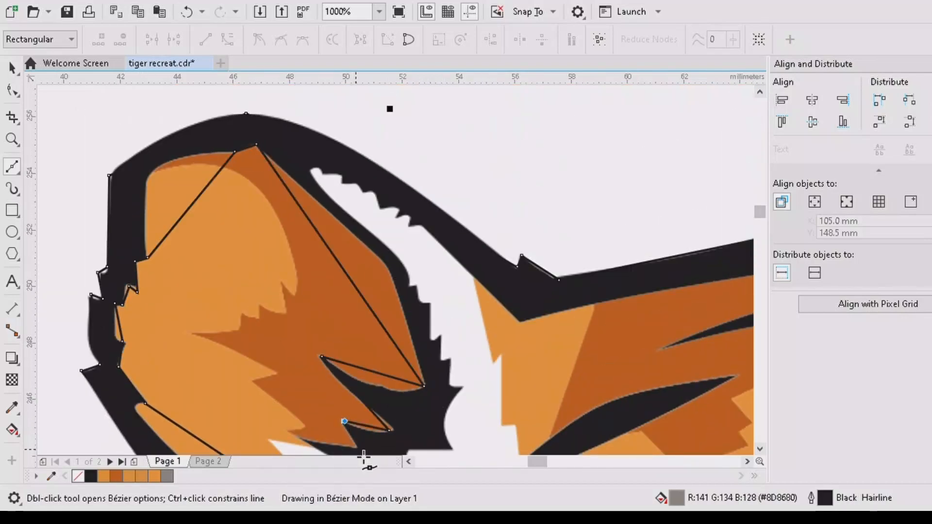
pyautogui.click(760, 449)
pyautogui.click(760, 449)
pyautogui.click(760, 449)
pyautogui.click(290, 319)
pyautogui.click(352, 354)
pyautogui.click(412, 354)
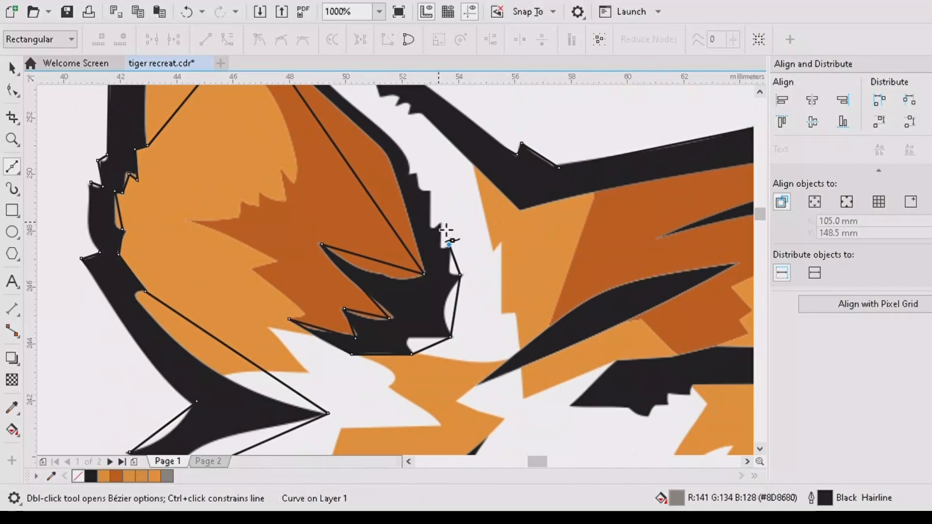
# - Trace the serrated edges of the white tuft along the inner side of the left ear
pyautogui.click(405, 177)
pyautogui.click(760, 92)
pyautogui.click(760, 93)
pyautogui.click(760, 92)
pyautogui.click(760, 93)
pyautogui.click(312, 210)
pyautogui.click(323, 213)
pyautogui.scroll(1, 339, 214)
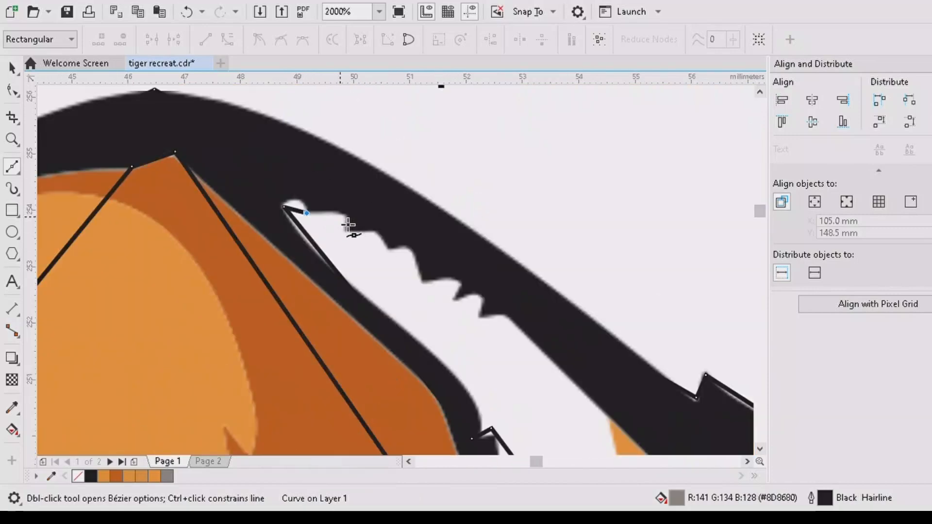
pyautogui.click(481, 317)
pyautogui.click(507, 316)
# - Trace the lower edge of the forehead band and close the outline at the face's centre line
pyautogui.scroll(-2, 673, 421)
pyautogui.click(748, 462)
pyautogui.click(460, 442)
pyautogui.click(633, 388)
# - Remove the fill from the traced curve and select all of its nodes with the Shape tool
pyautogui.click(12, 89)
pyautogui.click(79, 477)
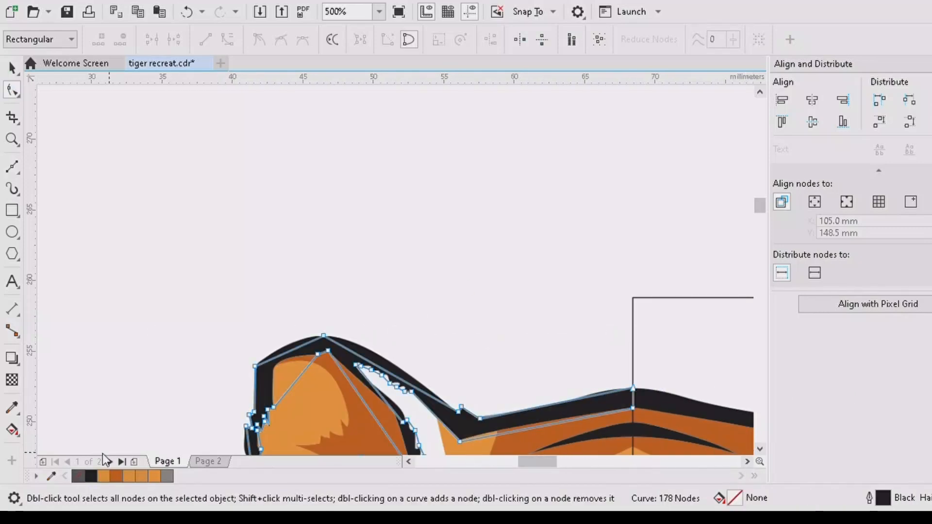
pyautogui.hotkey('ctrl', 'a')
pyautogui.scroll(1, 610, 401)
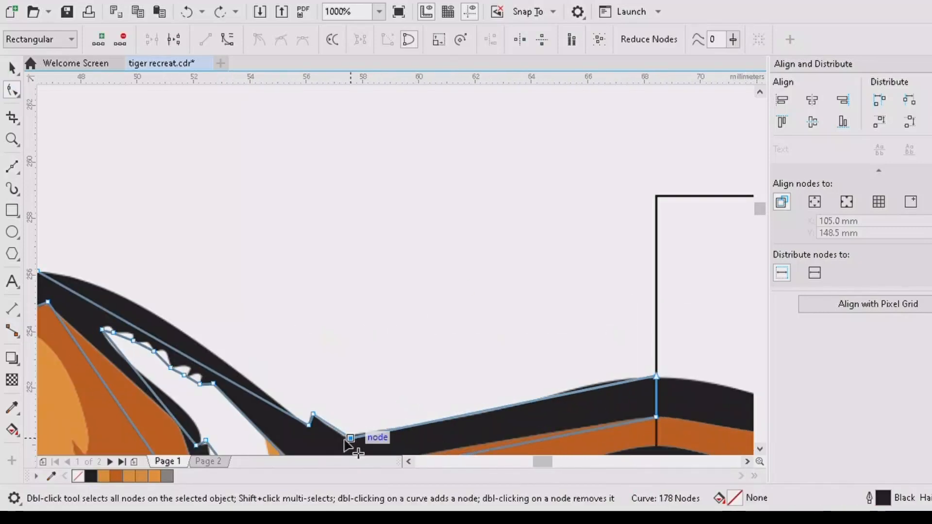
# - Bend the forehead's top segment between the centre line and the left ear to match the tiger artwork
pyautogui.click(347, 437)
pyautogui.click(657, 376)
pyautogui.moveTo(554, 396); pyautogui.dragTo(558, 374)
pyautogui.moveTo(451, 416); pyautogui.dragTo(551, 412)
pyautogui.scroll(1, 316, 426)
pyautogui.click(376, 445)
pyautogui.scroll(-1, 377, 387)
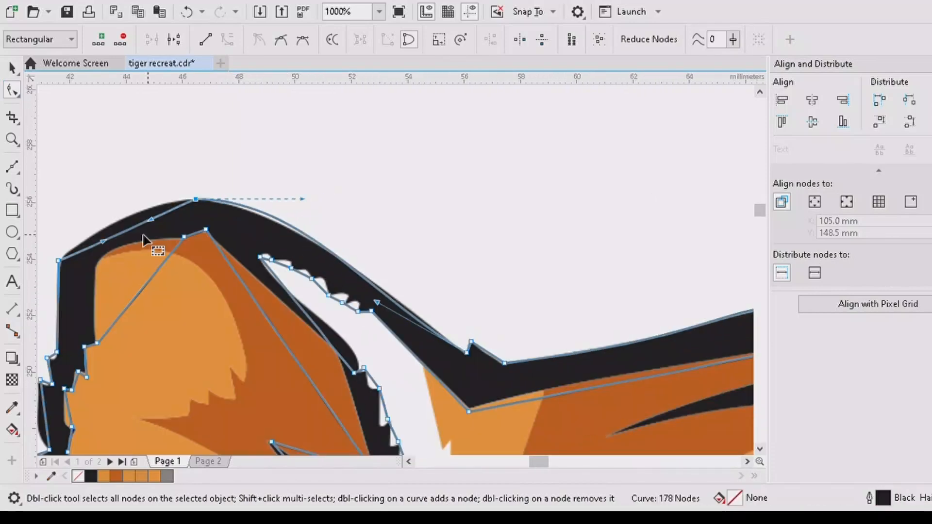
# - Curve the left ear's top outline to the artwork, adjusting its handles and nodes on both sides of the peak
pyautogui.moveTo(377, 303); pyautogui.dragTo(377, 292)
pyautogui.doubleClick(374, 286)
pyautogui.doubleClick(196, 199)
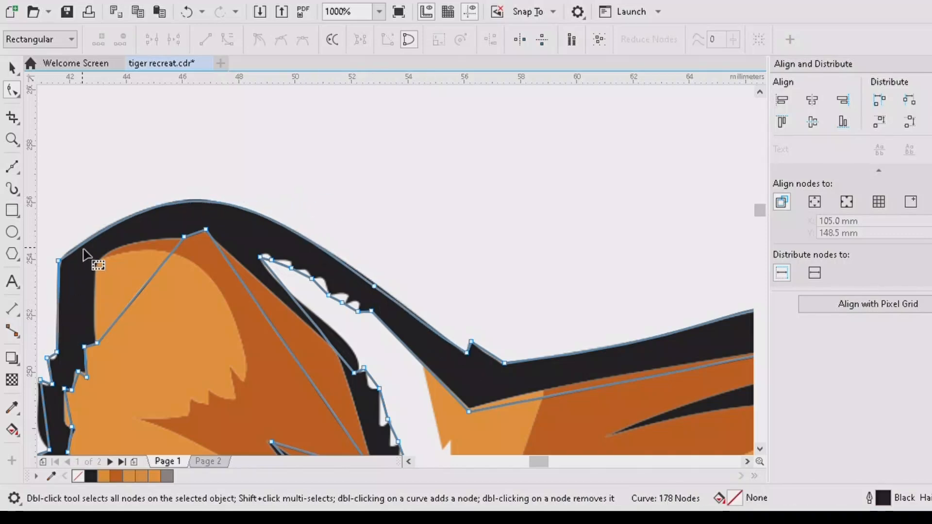
pyautogui.doubleClick(83, 243)
pyautogui.doubleClick(57, 297)
pyautogui.doubleClick(58, 261)
# - Reshape the notches on the left ear's outer edge with extra nodes and curved segments
pyautogui.scroll(1, 54, 365)
pyautogui.moveTo(530, 461); pyautogui.dragTo(530, 462)
pyautogui.moveTo(241, 392); pyautogui.dragTo(237, 401)
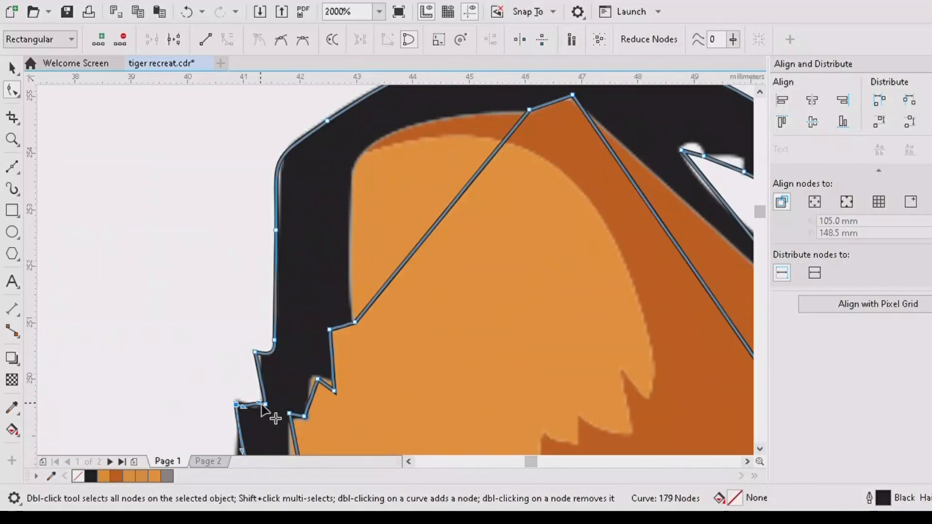
pyautogui.doubleClick(262, 381)
pyautogui.doubleClick(266, 401)
pyautogui.scroll(-1, 305, 415)
pyautogui.moveTo(760, 211); pyautogui.dragTo(760, 213)
# - Bend the segment below the notches on the left ear's outer edge to fit the artwork
pyautogui.click(271, 269)
pyautogui.scroll(1, 274, 253)
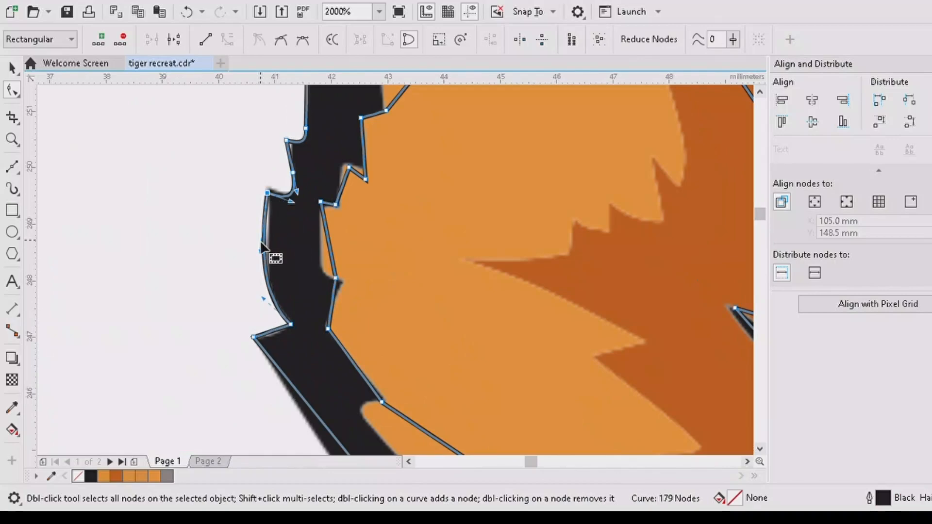
pyautogui.moveTo(261, 243); pyautogui.dragTo(272, 253)
pyautogui.moveTo(263, 298); pyautogui.dragTo(255, 283)
# - Curve the left ear's lower outer edge and the first fur segment beneath it onto the black artwork
pyautogui.scroll(-4, 369, 316)
pyautogui.moveTo(375, 267)
pyautogui.mouseDown()
pyautogui.moveTo(377, 287)
pyautogui.moveTo(368, 263)
pyautogui.moveTo(373, 272)
pyautogui.mouseUp()
pyautogui.scroll(1, 422, 344)
pyautogui.moveTo(368, 362); pyautogui.dragTo(379, 373)
pyautogui.scroll(-2, 449, 388)
# - Reposition the inner corner nodes of the fur spikes below the left ear onto the artwork
pyautogui.moveTo(760, 217); pyautogui.dragTo(760, 220)
pyautogui.scroll(2, 418, 272)
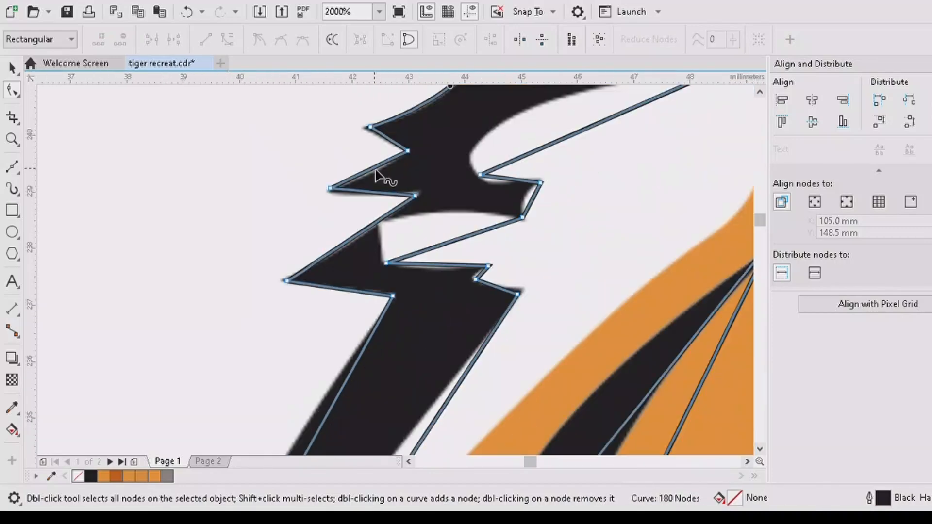
pyautogui.moveTo(415, 196); pyautogui.dragTo(426, 190)
pyautogui.moveTo(393, 296); pyautogui.dragTo(402, 293)
# - Curve the outer edge of the upper cheek stripe and fit its lower spike to the artwork
pyautogui.scroll(-2, 437, 257)
pyautogui.moveTo(383, 355); pyautogui.dragTo(379, 351)
pyautogui.click(760, 449)
pyautogui.scroll(2, 335, 323)
pyautogui.moveTo(260, 299); pyautogui.dragTo(270, 301)
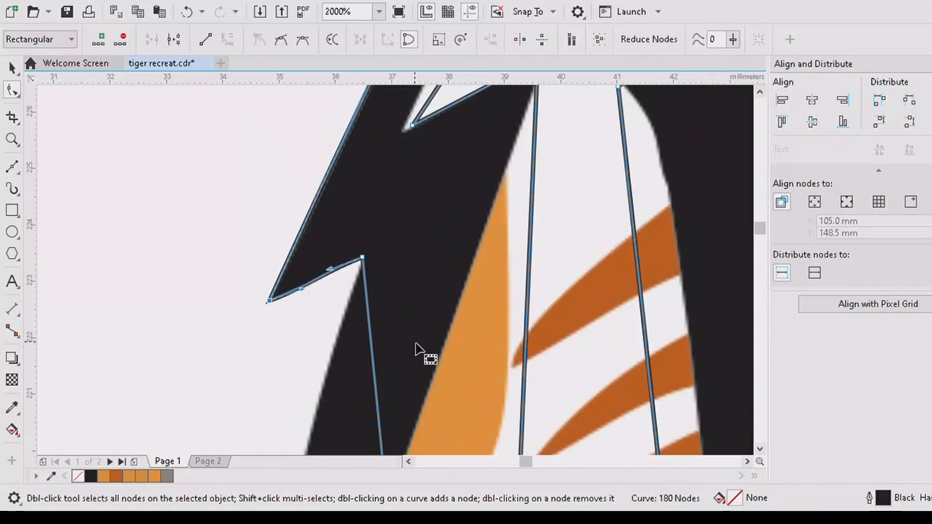
# - Fit the long outer edge of the left cheek to the artwork with an added node and smooth curves
pyautogui.scroll(-2, 416, 343)
pyautogui.click(760, 449)
pyautogui.click(760, 450)
pyautogui.moveTo(411, 169); pyautogui.dragTo(380, 133)
pyautogui.doubleClick(376, 150)
pyautogui.moveTo(405, 312); pyautogui.dragTo(398, 316)
pyautogui.click(760, 92)
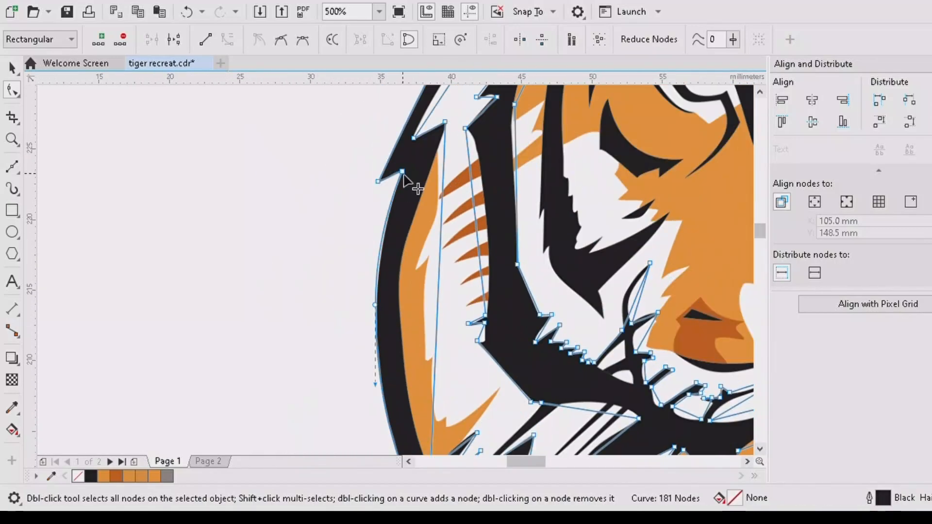
# - Curve the first white fur gap at the lower left cheek with a new node and moved corner points
pyautogui.scroll(-1, 403, 174)
pyautogui.scroll(2, 421, 362)
pyautogui.moveTo(471, 324); pyautogui.dragTo(456, 298)
pyautogui.doubleClick(456, 295)
pyautogui.moveTo(414, 370); pyautogui.dragTo(422, 377)
pyautogui.moveTo(532, 226)
pyautogui.mouseDown()
pyautogui.moveTo(552, 221)
pyautogui.moveTo(544, 230)
pyautogui.mouseUp()
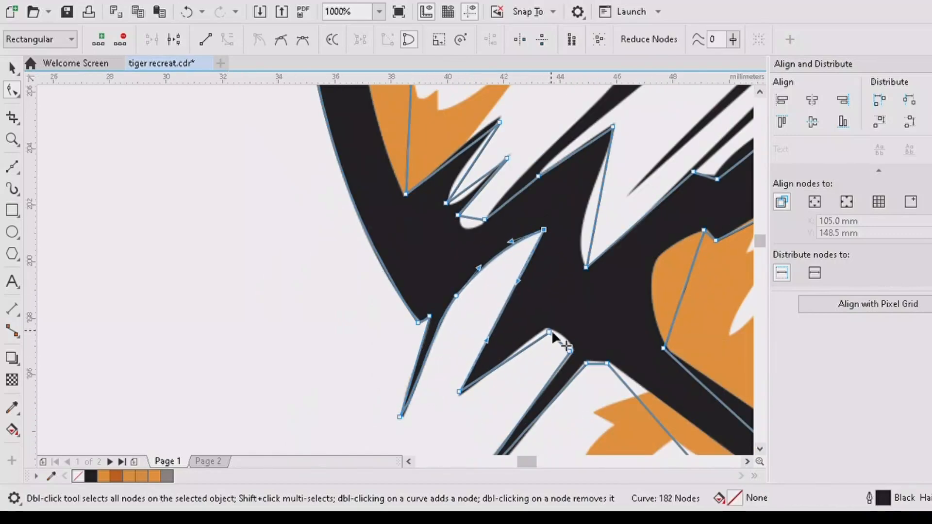
# - Round the end of the second white fur gap on the lower left cheek by adding and adjusting nodes
pyautogui.moveTo(550, 332); pyautogui.dragTo(563, 367)
pyautogui.scroll(1, 570, 348)
pyautogui.doubleClick(559, 322)
pyautogui.doubleClick(528, 299)
pyautogui.doubleClick(585, 344)
pyautogui.scroll(-1, 554, 364)
# - Move the two nodes at the base of the lowest thin cheek spike onto the artwork's edge
pyautogui.scroll(-1, 659, 185)
pyautogui.scroll(1, 578, 311)
pyautogui.click(639, 306)
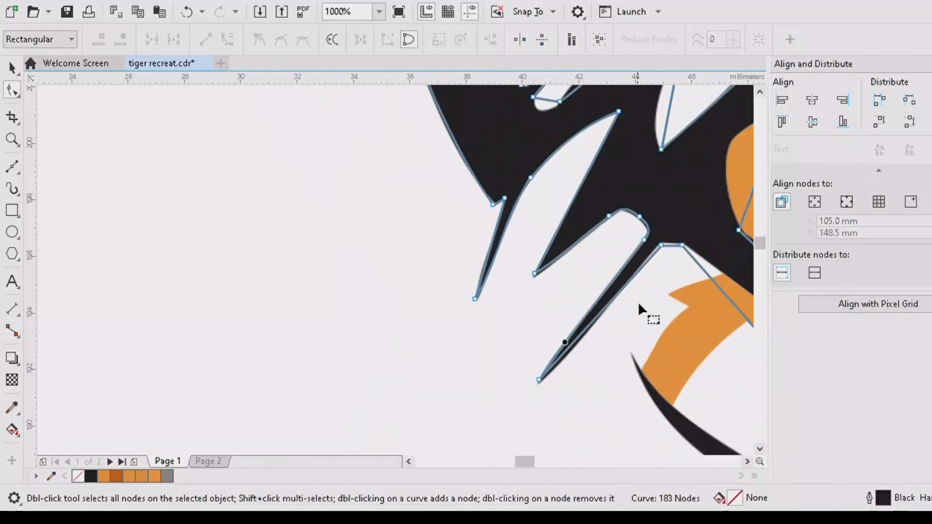
pyautogui.click(683, 246)
pyautogui.moveTo(655, 263); pyautogui.dragTo(750, 432)
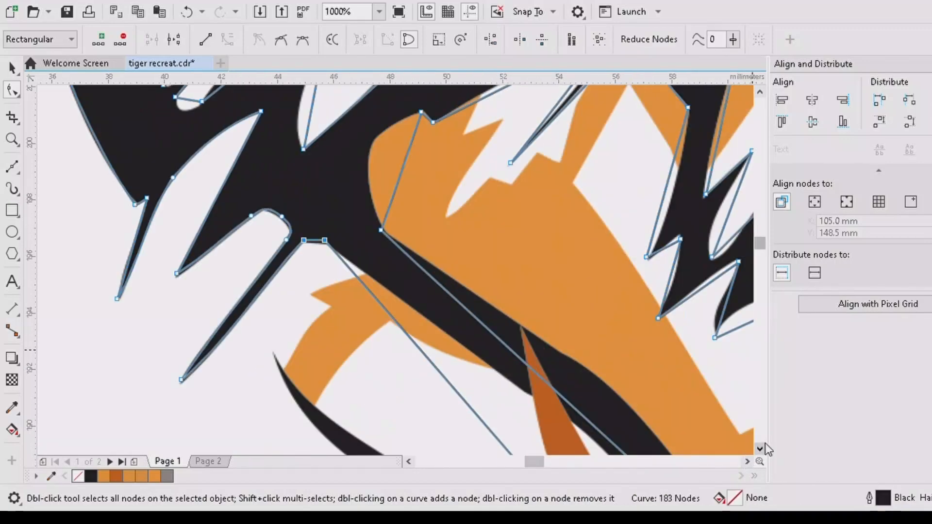
# - Bend the outer edge of the black neck stripe from the cheek down to its base
pyautogui.scroll(-2, 743, 354)
pyautogui.moveTo(659, 388); pyautogui.dragTo(679, 378)
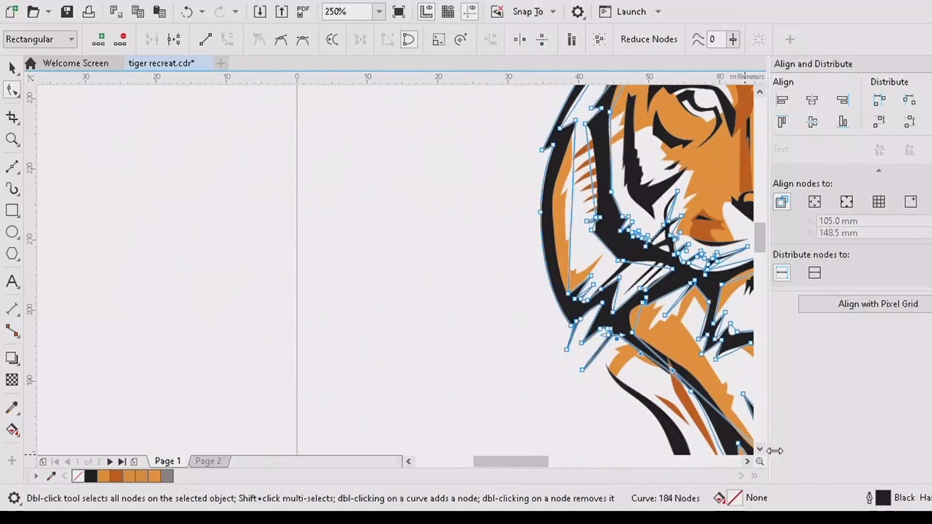
pyautogui.click(760, 449)
pyautogui.scroll(1, 720, 331)
pyautogui.moveTo(718, 331); pyautogui.dragTo(724, 333)
# - Add a node on the neck stripe's inner edge and curve it along the orange area
pyautogui.click(748, 461)
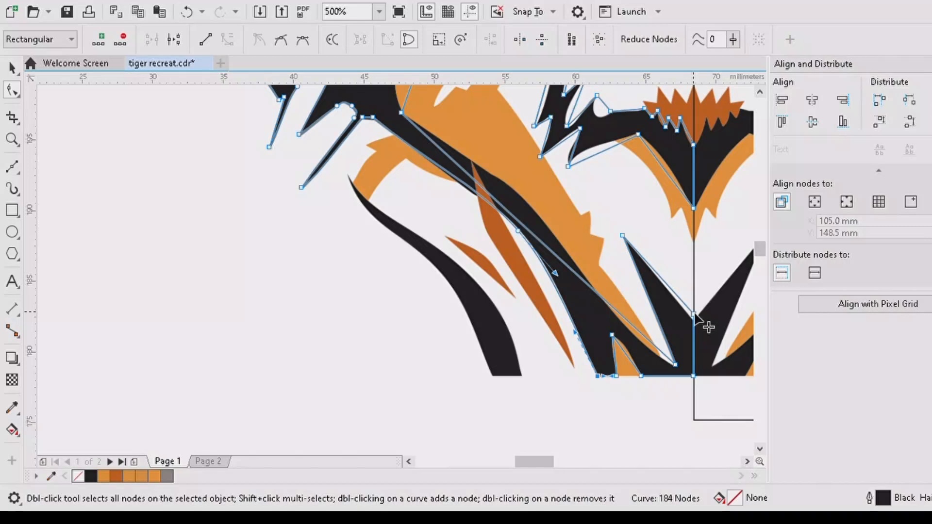
pyautogui.doubleClick(520, 198)
pyautogui.moveTo(635, 327); pyautogui.dragTo(627, 331)
pyautogui.scroll(1, 402, 113)
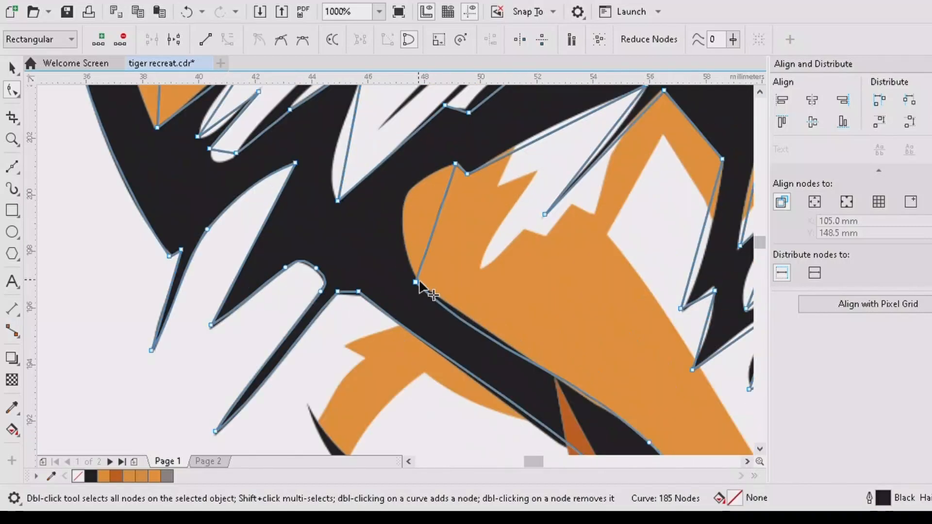
# - Add nodes at the rounded end of the orange cheek area and curve the black outline around it
pyautogui.doubleClick(428, 286)
pyautogui.moveTo(429, 286); pyautogui.dragTo(428, 289)
pyautogui.doubleClick(407, 266)
pyautogui.moveTo(434, 209); pyautogui.dragTo(410, 191)
pyautogui.doubleClick(410, 191)
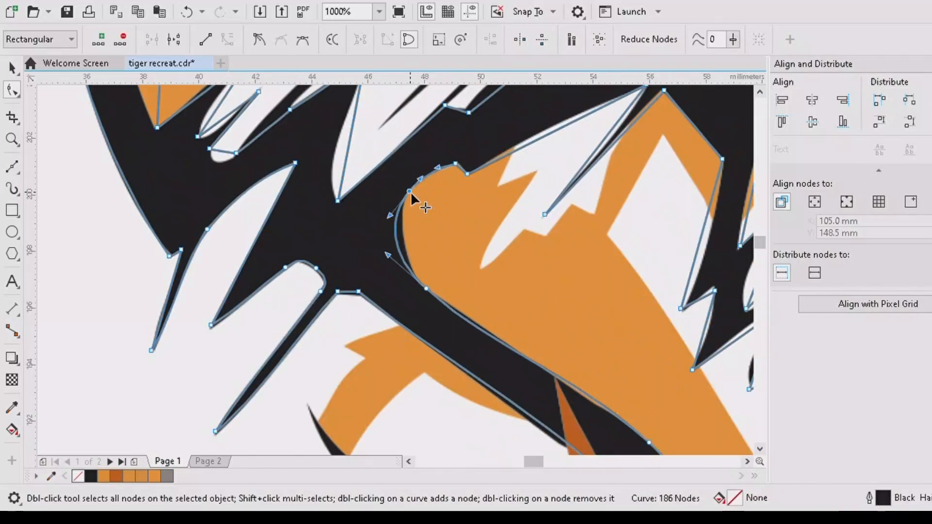
pyautogui.hotkey('ctrl', 'z')
pyautogui.moveTo(428, 288); pyautogui.dragTo(404, 264)
# - Curve the edges of the white fur gap beside the orange peak and adjust the peak's outline to the artwork
pyautogui.click(760, 92)
pyautogui.moveTo(556, 170); pyautogui.dragTo(550, 164)
pyautogui.scroll(1, 626, 150)
pyautogui.click(464, 353)
pyautogui.moveTo(597, 184); pyautogui.dragTo(607, 192)
pyautogui.moveTo(702, 104); pyautogui.dragTo(696, 104)
# - Bend the edge of the black stripe running down from the orange peak and curve the small spike at its base
pyautogui.scroll(-1, 663, 321)
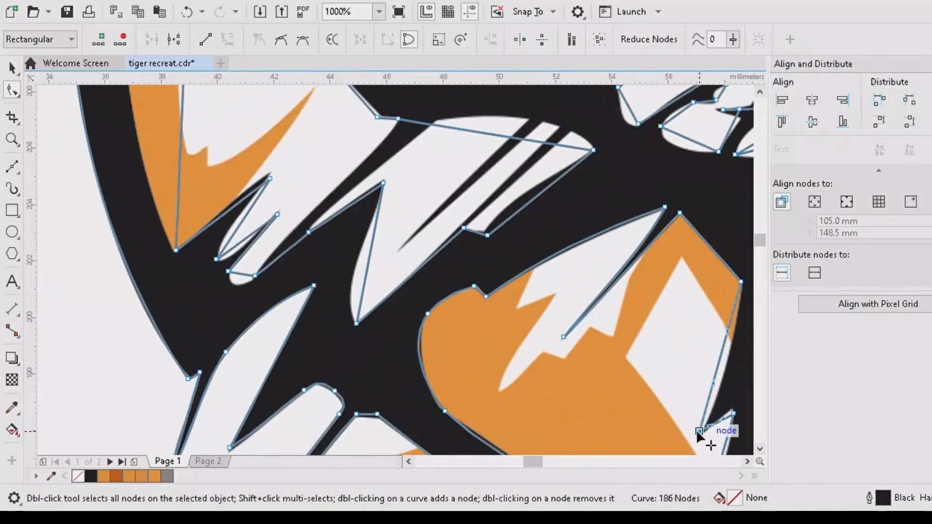
pyautogui.click(704, 432)
pyautogui.moveTo(728, 331); pyautogui.dragTo(742, 339)
pyautogui.moveTo(738, 430); pyautogui.dragTo(728, 265)
pyautogui.scroll(1, 738, 264)
pyautogui.moveTo(715, 318); pyautogui.dragTo(736, 335)
pyautogui.scroll(-1, 719, 345)
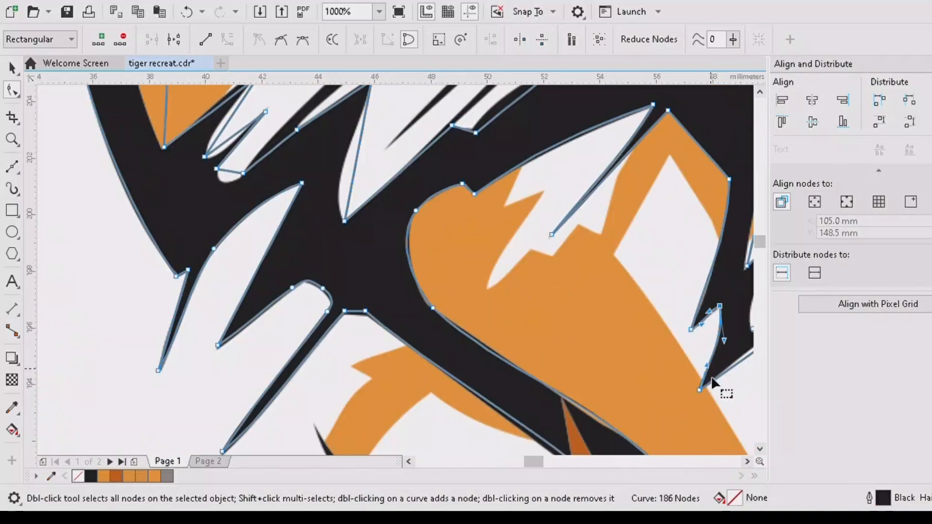
# - Move the tips of the two spikes below the mouth band onto the artwork and curve their sides
pyautogui.moveTo(710, 381); pyautogui.dragTo(459, 409)
pyautogui.scroll(1, 459, 412)
pyautogui.moveTo(605, 295); pyautogui.dragTo(606, 291)
pyautogui.moveTo(556, 331); pyautogui.dragTo(553, 325)
pyautogui.moveTo(573, 405); pyautogui.dragTo(559, 399)
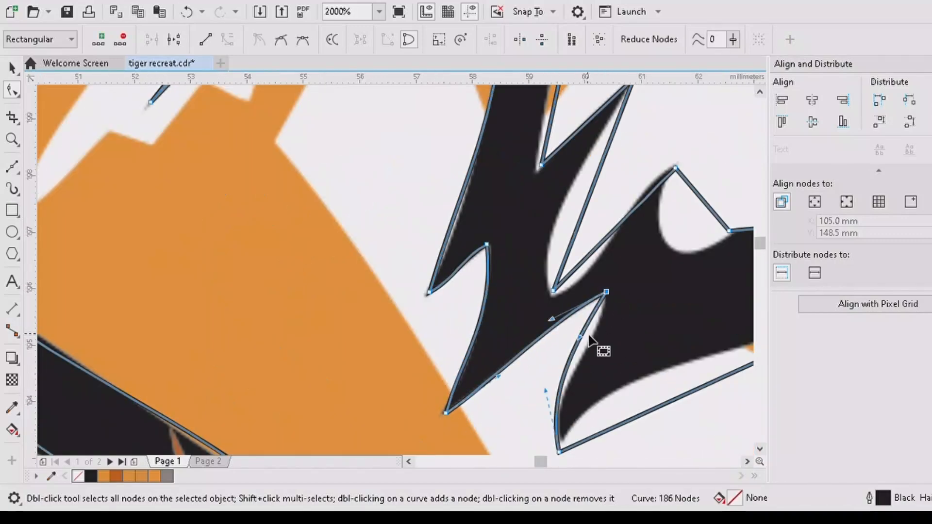
# - Curve the lower edge of the black mouth band from the last spike to the centre line
pyautogui.moveTo(638, 408); pyautogui.dragTo(625, 385)
pyautogui.click(748, 461)
pyautogui.moveTo(479, 323); pyautogui.dragTo(476, 319)
pyautogui.moveTo(552, 423); pyautogui.dragTo(570, 411)
pyautogui.scroll(-1, 734, 415)
pyautogui.click(760, 449)
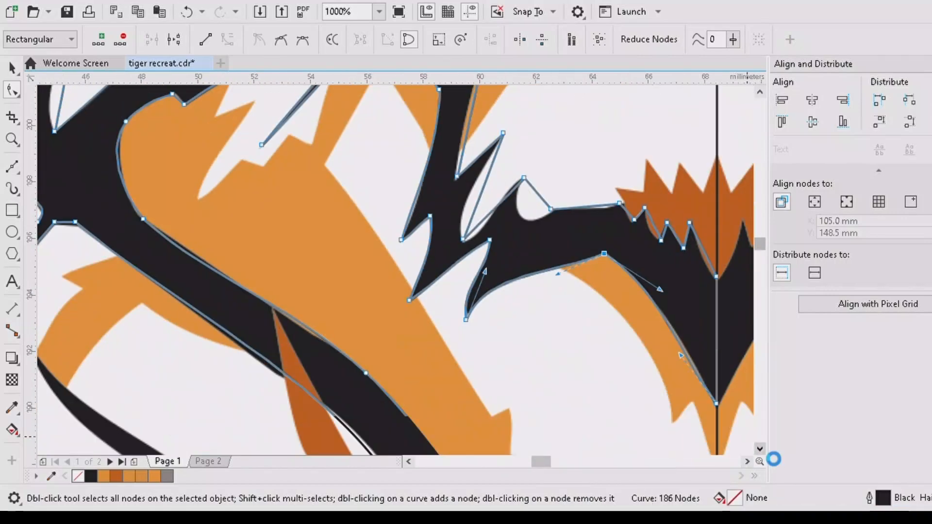
# - Curve the zigzag notches where the black band meets the dark orange chin tuft
pyautogui.scroll(1, 718, 299)
pyautogui.moveTo(690, 279); pyautogui.dragTo(692, 280)
pyautogui.click(620, 189)
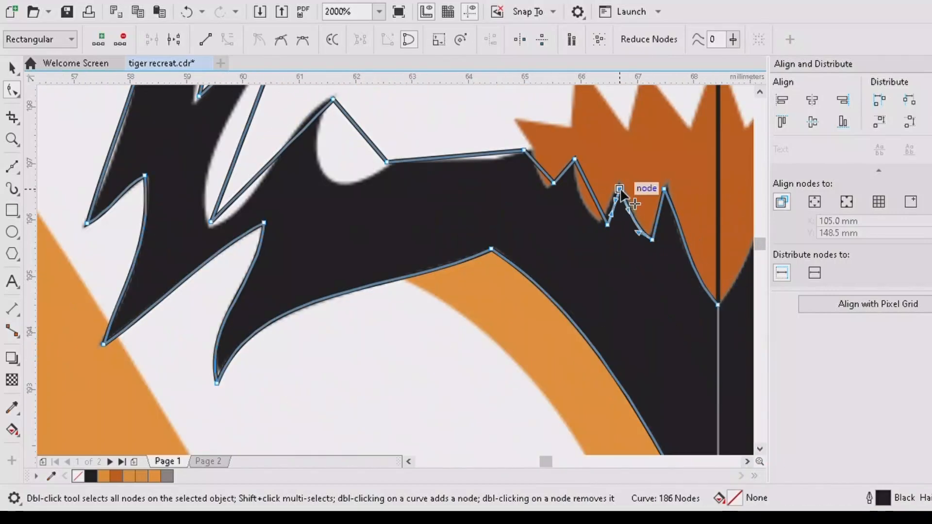
pyautogui.moveTo(579, 177); pyautogui.dragTo(559, 178)
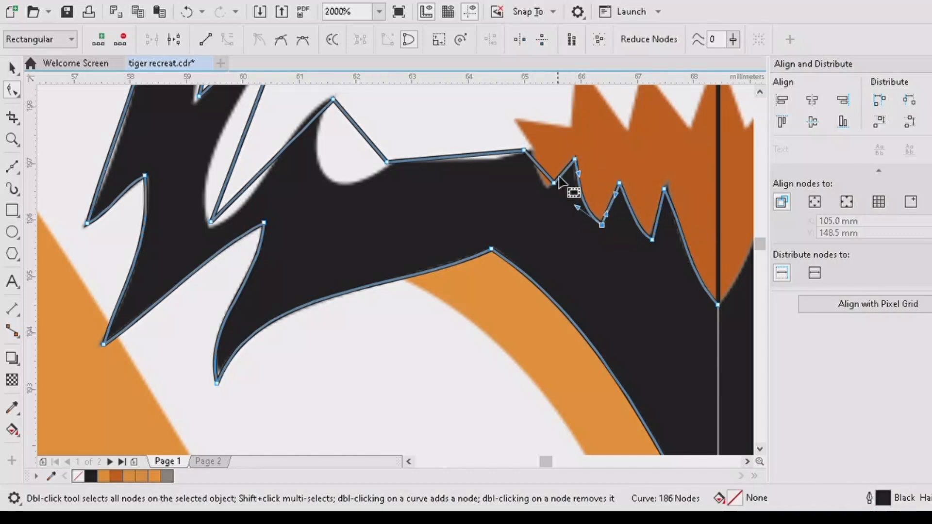
# - Curve the black band's upper edge and add a node to round the small white notch beside it
pyautogui.moveTo(489, 151); pyautogui.dragTo(493, 166)
pyautogui.doubleClick(359, 129)
pyautogui.moveTo(358, 128); pyautogui.dragTo(326, 179)
pyautogui.moveTo(377, 151); pyautogui.dragTo(373, 187)
# - Reposition the base node of the long white fur gap next to the notch and curve both its sides
pyautogui.moveTo(342, 110); pyautogui.dragTo(288, 121)
pyautogui.moveTo(211, 222); pyautogui.dragTo(205, 227)
pyautogui.moveTo(245, 187); pyautogui.dragTo(258, 211)
pyautogui.moveTo(233, 156); pyautogui.dragTo(194, 142)
# - Fit the next spike's nodes to the artwork and bend the stripe edge up along the orange area
pyautogui.click(760, 93)
pyautogui.click(761, 93)
pyautogui.moveTo(264, 268); pyautogui.dragTo(256, 262)
pyautogui.moveTo(200, 284); pyautogui.dragTo(194, 287)
pyautogui.moveTo(218, 183); pyautogui.dragTo(202, 183)
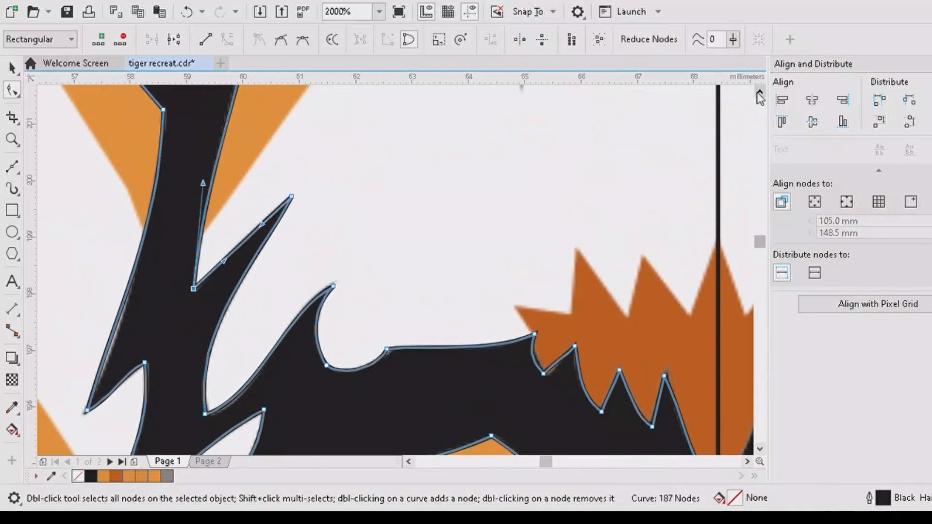
# - Curve the black outline along the top of the orange chin arc to the centre line and refine its corner with extra nodes
pyautogui.click(760, 93)
pyautogui.click(760, 93)
pyautogui.click(719, 142)
pyautogui.moveTo(567, 198); pyautogui.dragTo(443, 141)
pyautogui.moveTo(416, 255); pyautogui.dragTo(383, 256)
pyautogui.moveTo(443, 142); pyautogui.dragTo(496, 150)
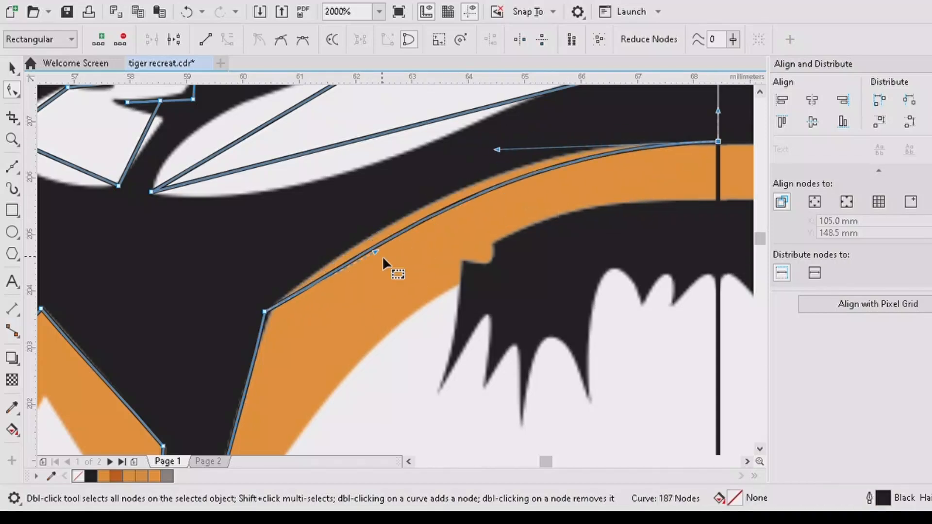
pyautogui.moveTo(382, 256); pyautogui.dragTo(367, 227)
pyautogui.moveTo(496, 149); pyautogui.dragTo(510, 135)
pyautogui.click(258, 341)
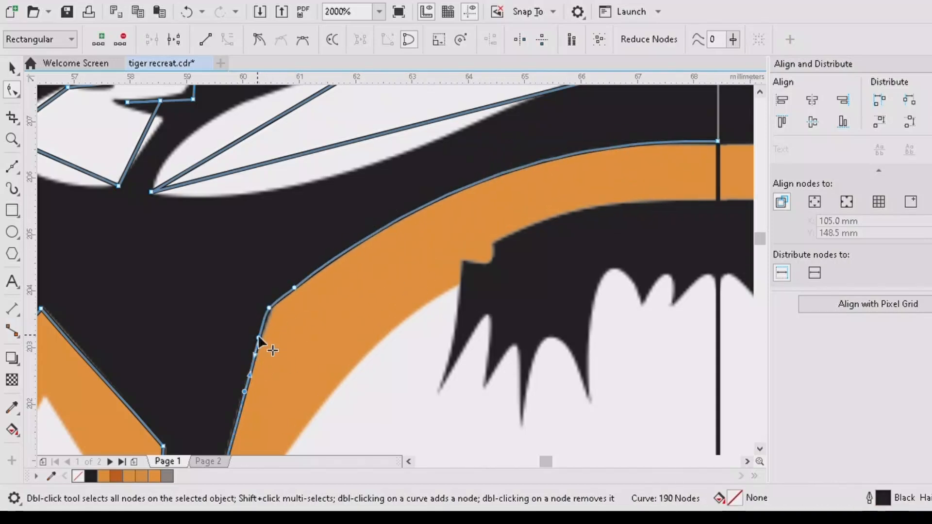
# - Adjust the centre-line node and curve the white muzzle gap's lower edge and rounded end, adding nodes where needed
pyautogui.click(760, 92)
pyautogui.click(760, 93)
pyautogui.click(717, 124)
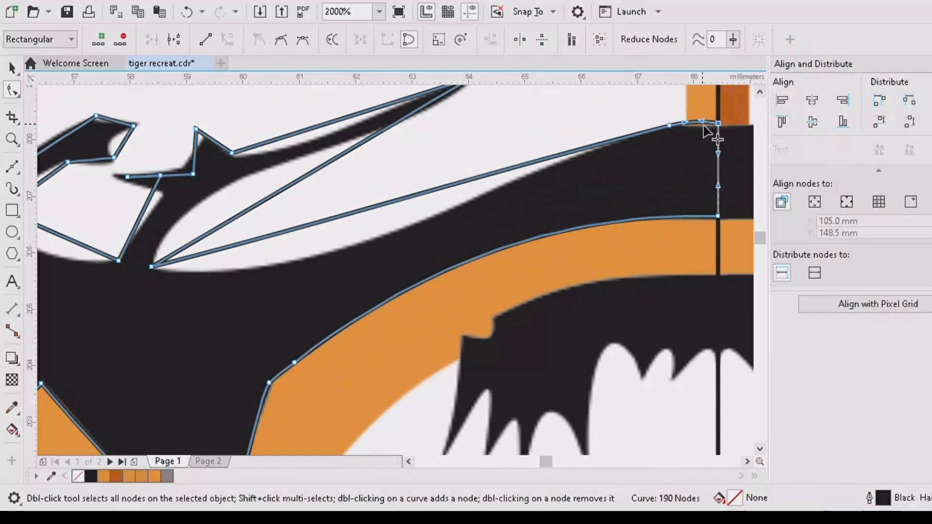
pyautogui.moveTo(651, 131); pyautogui.dragTo(371, 234)
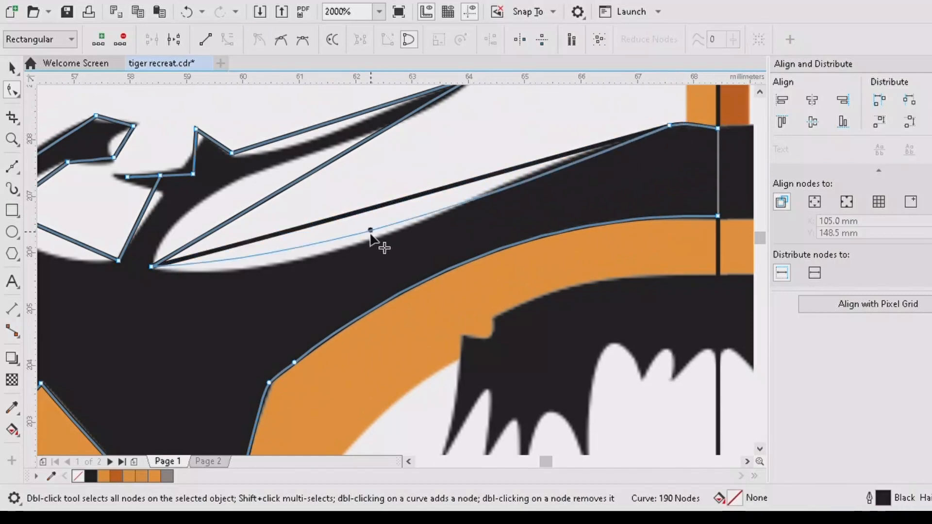
pyautogui.click(459, 215)
pyautogui.moveTo(588, 150); pyautogui.dragTo(587, 148)
pyautogui.moveTo(251, 209); pyautogui.dragTo(198, 204)
pyautogui.doubleClick(250, 173)
# - Bend the upper edge of the thin black whisker spike below the nose to follow the artwork
pyautogui.click(760, 93)
pyautogui.click(760, 92)
pyautogui.moveTo(395, 183); pyautogui.dragTo(410, 212)
pyautogui.moveTo(351, 191); pyautogui.dragTo(316, 220)
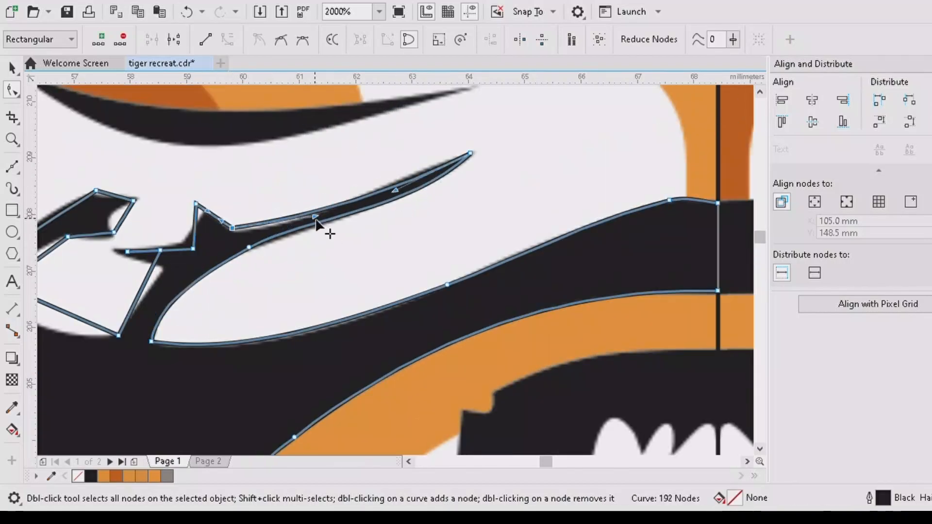
# - Move the nodes of the small pointed spikes at the whisker stripe's base and curve their edges
pyautogui.moveTo(194, 248); pyautogui.dragTo(181, 242)
pyautogui.scroll(1, 182, 229)
pyautogui.moveTo(181, 225); pyautogui.dragTo(202, 223)
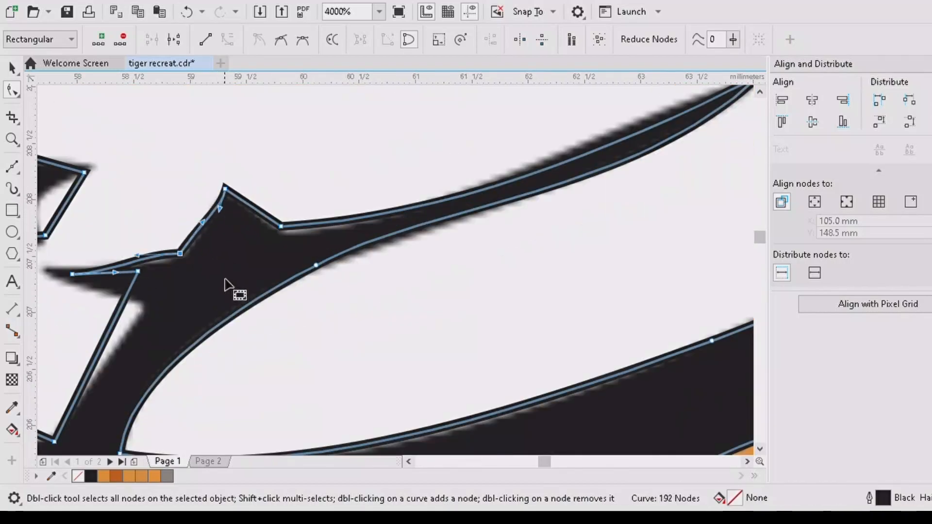
pyautogui.moveTo(133, 312); pyautogui.dragTo(140, 304)
pyautogui.moveTo(72, 274); pyautogui.dragTo(45, 269)
pyautogui.scroll(-2, 221, 272)
pyautogui.scroll(1, 214, 269)
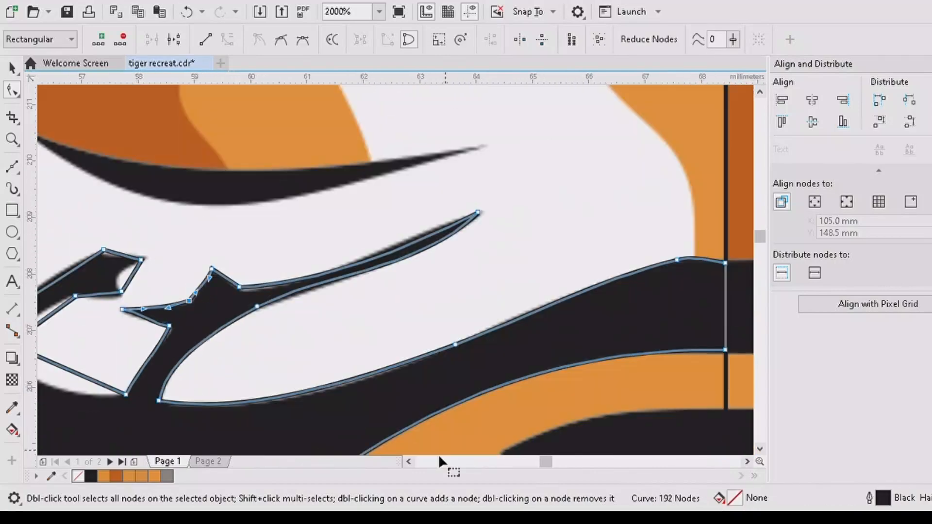
# - Round the oval white fur gap and reshape the hooked spike above it with an added node
pyautogui.click(409, 462)
pyautogui.moveTo(128, 364); pyautogui.dragTo(115, 384)
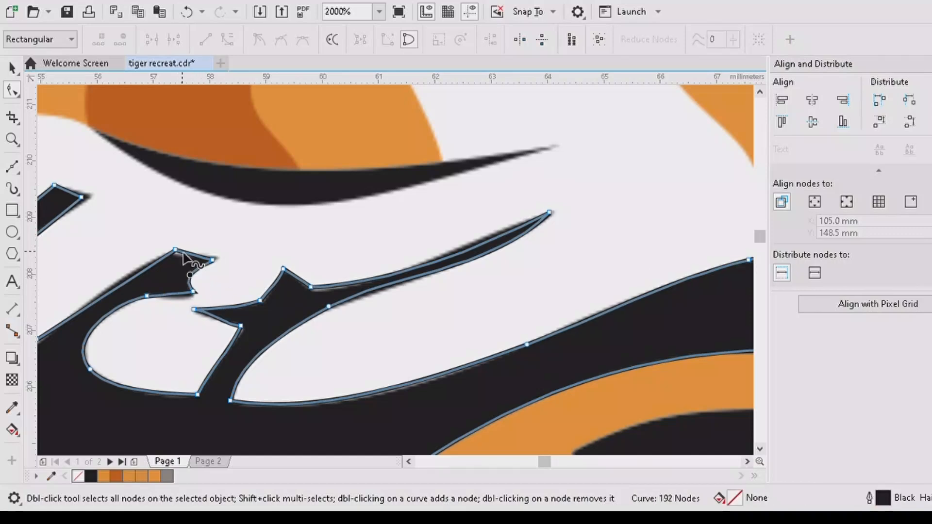
pyautogui.scroll(1, 183, 258)
pyautogui.doubleClick(219, 272)
pyautogui.moveTo(167, 281); pyautogui.dragTo(167, 271)
pyautogui.scroll(-1, 139, 267)
# - Curve the sides and rounded ends of the next two white fur gaps beneath the nose
pyautogui.click(407, 461)
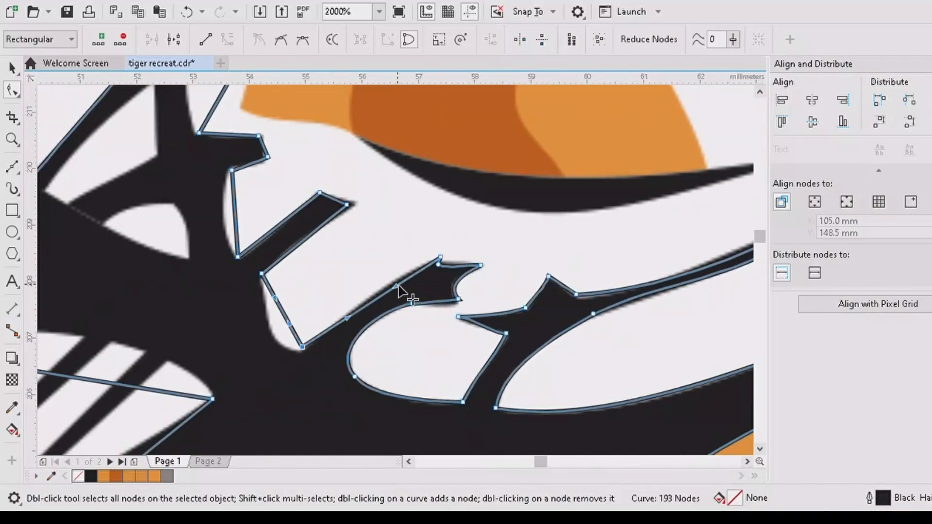
pyautogui.moveTo(399, 287); pyautogui.dragTo(397, 281)
pyautogui.moveTo(283, 313); pyautogui.dragTo(274, 338)
pyautogui.moveTo(318, 222); pyautogui.dragTo(318, 223)
pyautogui.scroll(1, 235, 157)
pyautogui.moveTo(235, 211); pyautogui.dragTo(223, 174)
pyautogui.moveTo(300, 157); pyautogui.dragTo(294, 164)
pyautogui.scroll(-1, 308, 203)
# - Add nodes on the inner edges of the forked black spike beside the nose and curve both branches
pyautogui.doubleClick(290, 195)
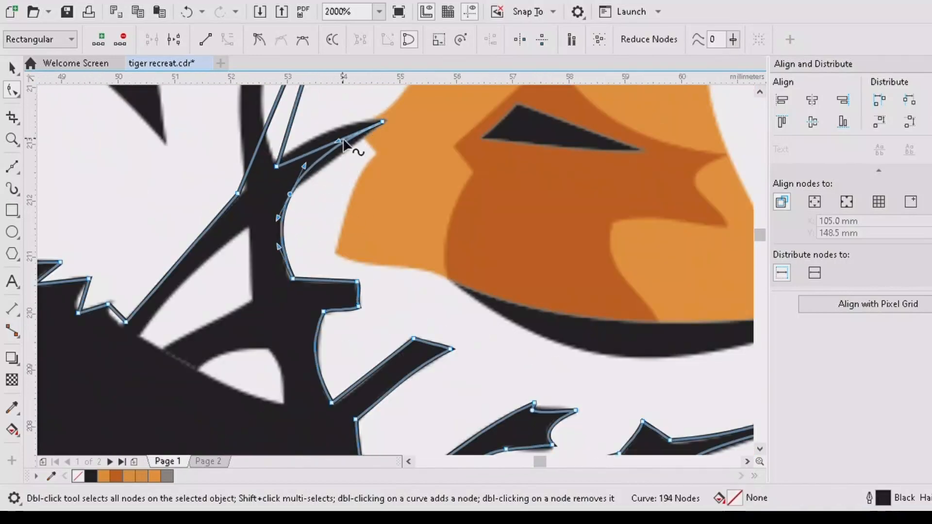
pyautogui.click(761, 93)
pyautogui.moveTo(308, 359); pyautogui.dragTo(268, 360)
pyautogui.doubleClick(267, 360)
pyautogui.moveTo(316, 268); pyautogui.dragTo(319, 274)
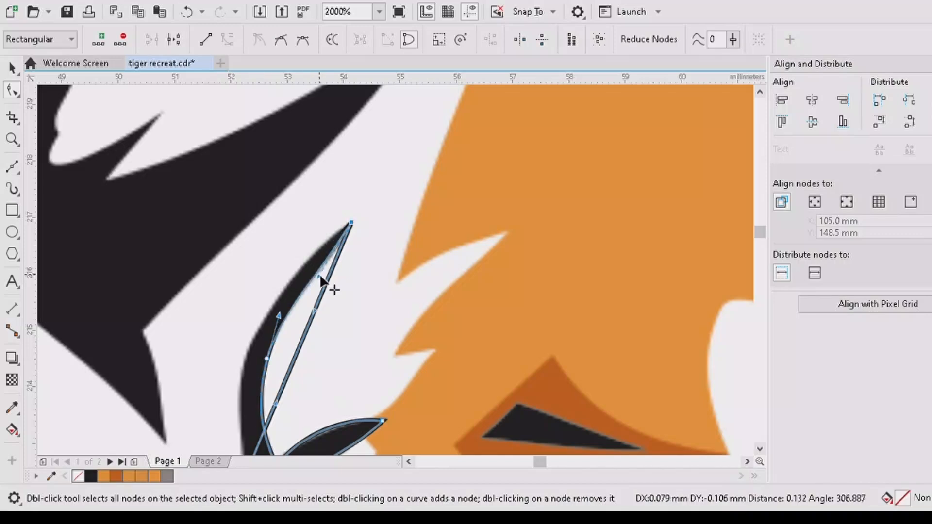
# - Add a node on the forked spike's outer edge and bend that edge down to its base node
pyautogui.moveTo(302, 339); pyautogui.dragTo(249, 347)
pyautogui.doubleClick(250, 347)
pyautogui.click(760, 449)
pyautogui.moveTo(238, 306); pyautogui.dragTo(244, 300)
pyautogui.moveTo(231, 256); pyautogui.dragTo(244, 238)
pyautogui.moveTo(225, 210); pyautogui.dragTo(235, 192)
# - Curve the zigzag fur notches on the cheek, removing the node at the largest notch's tip and rounding it
pyautogui.moveTo(115, 424); pyautogui.dragTo(113, 432)
pyautogui.click(409, 462)
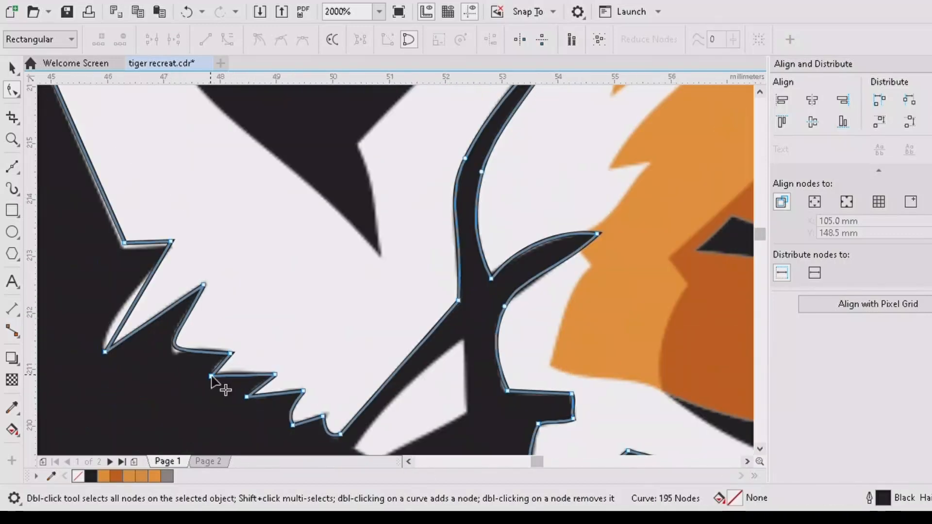
pyautogui.moveTo(176, 348); pyautogui.dragTo(173, 352)
pyautogui.doubleClick(105, 352)
pyautogui.moveTo(111, 349); pyautogui.dragTo(103, 352)
pyautogui.moveTo(126, 243); pyautogui.dragTo(125, 248)
pyautogui.click(104, 350)
pyautogui.moveTo(81, 352); pyautogui.dragTo(73, 369)
# - Curve the inner edge of the long black cheek stripe along the white and orange areas
pyautogui.scroll(-1, 186, 252)
pyautogui.click(759, 94)
pyautogui.click(103, 201)
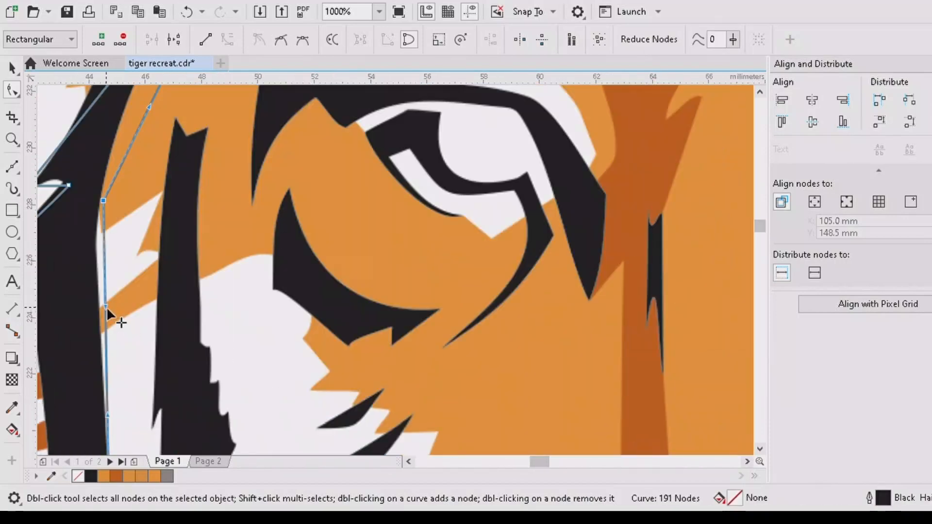
pyautogui.moveTo(125, 94); pyautogui.dragTo(125, 94)
pyautogui.scroll(-1, 187, 137)
# - Bend the upper part of the long cheek stripe and fit the small pointed tip on its outer side
pyautogui.click(760, 93)
pyautogui.moveTo(193, 258); pyautogui.dragTo(150, 255)
pyautogui.click(107, 347)
pyautogui.scroll(2, 121, 358)
pyautogui.click(80, 312)
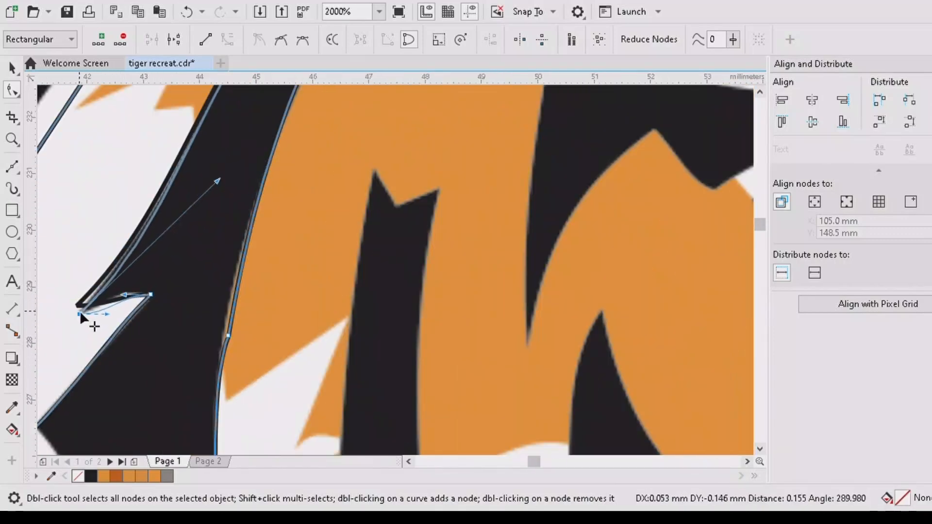
pyautogui.scroll(-1, 81, 313)
# - Curve the small notch at the lower outer side of the long cheek stripe
pyautogui.click(760, 449)
pyautogui.click(760, 449)
pyautogui.scroll(-1, 531, 394)
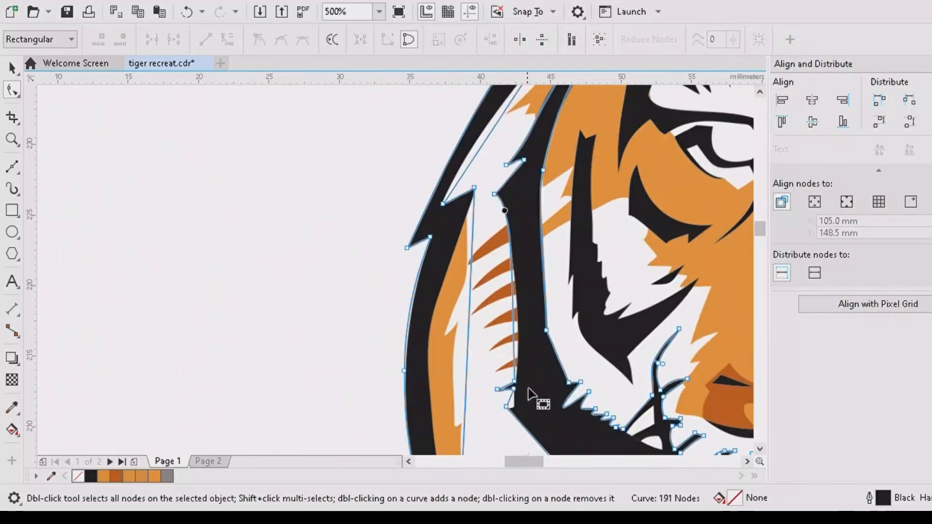
pyautogui.scroll(1, 514, 410)
pyautogui.moveTo(509, 405); pyautogui.dragTo(514, 410)
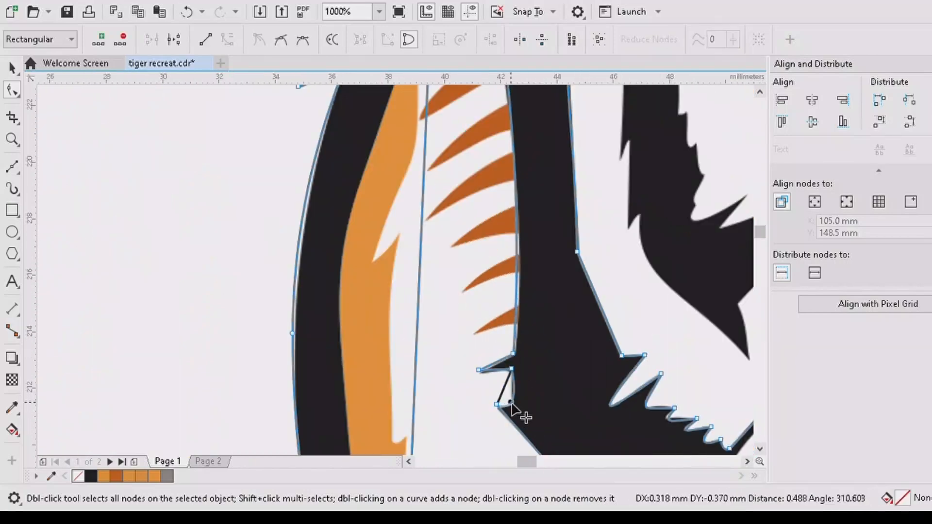
# - Curve the top and side edges of the large striped white fur area on the lower cheek
pyautogui.click(760, 448)
pyautogui.click(748, 462)
pyautogui.moveTo(565, 367); pyautogui.dragTo(584, 354)
pyautogui.click(760, 449)
pyautogui.moveTo(515, 296); pyautogui.dragTo(508, 290)
pyautogui.moveTo(381, 335); pyautogui.dragTo(366, 353)
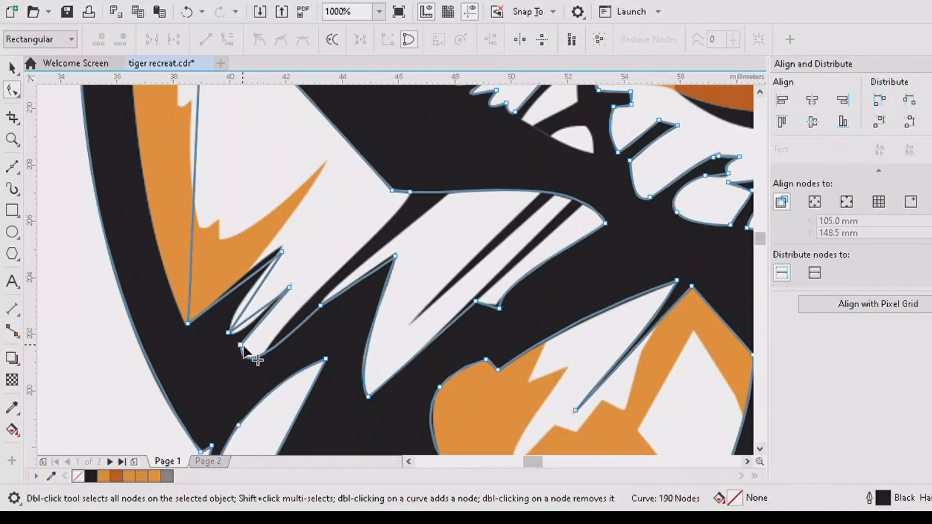
# - Round the ends of the two finger-shaped white fur gaps, removing the extra tip node
pyautogui.click(295, 333)
pyautogui.doubleClick(228, 333)
pyautogui.click(234, 325)
pyautogui.moveTo(199, 357); pyautogui.dragTo(204, 369)
pyautogui.moveTo(281, 251); pyautogui.dragTo(279, 251)
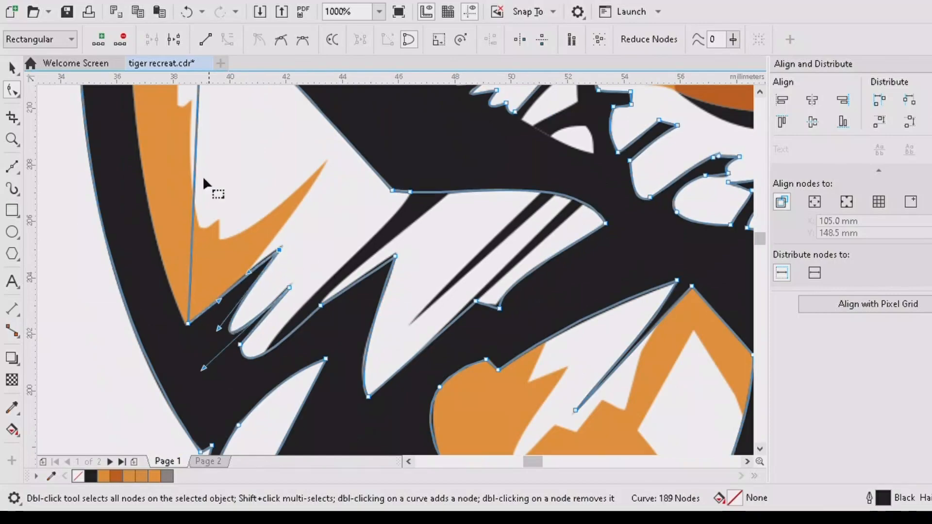
# - Add a node on the outer black stripe's inner edge and curve it along the orange area to its lower point
pyautogui.click(760, 92)
pyautogui.doubleClick(208, 272)
pyautogui.moveTo(208, 271); pyautogui.dragTo(154, 327)
pyautogui.click(760, 449)
pyautogui.doubleClick(128, 145)
pyautogui.click(188, 398)
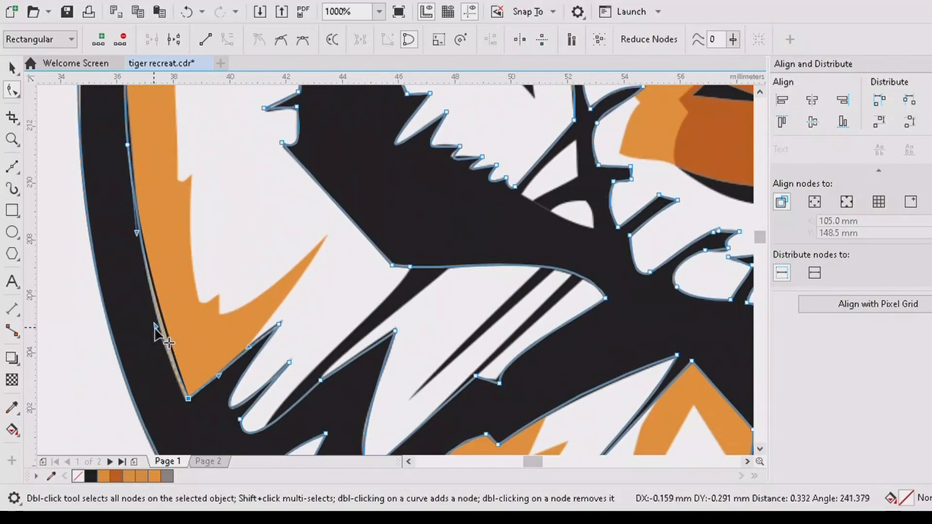
# - Bend the upper part of the outer stripe's inner edge to match the artwork
pyautogui.click(760, 92)
pyautogui.click(760, 92)
pyautogui.click(760, 92)
pyautogui.moveTo(239, 286); pyautogui.dragTo(226, 280)
pyautogui.moveTo(155, 411); pyautogui.dragTo(151, 414)
# - Curve both edges of the large pointed spike at the ear's base, adding a node along the orange ear edge
pyautogui.click(760, 92)
pyautogui.click(303, 297)
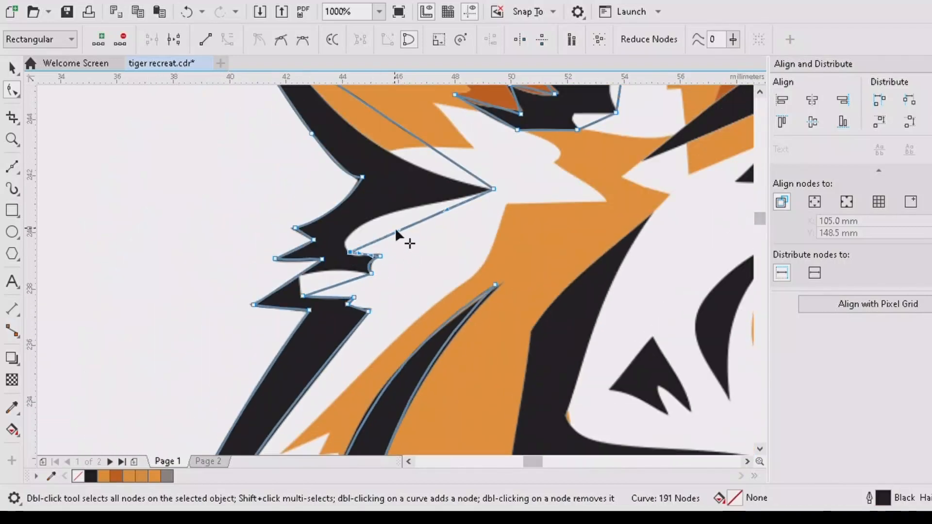
pyautogui.moveTo(396, 233); pyautogui.dragTo(452, 218)
pyautogui.moveTo(423, 141); pyautogui.dragTo(403, 159)
pyautogui.scroll(2, 401, 165)
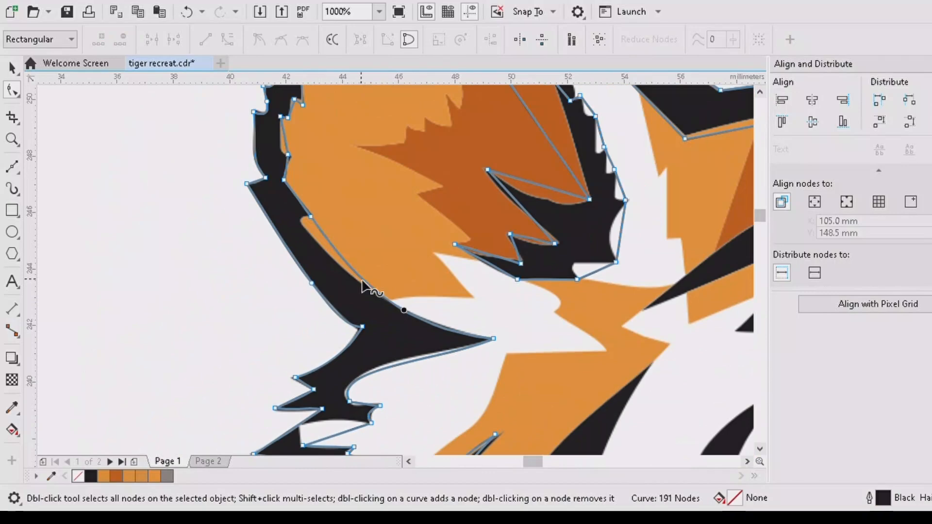
pyautogui.doubleClick(372, 287)
pyautogui.moveTo(319, 237); pyautogui.dragTo(297, 221)
# - Bend the black outline to follow the jagged orange notches on the ear's outer inner edge
pyautogui.scroll(1, 290, 164)
pyautogui.click(287, 147)
pyautogui.scroll(3, 743, 122)
pyautogui.moveTo(287, 335); pyautogui.dragTo(295, 337)
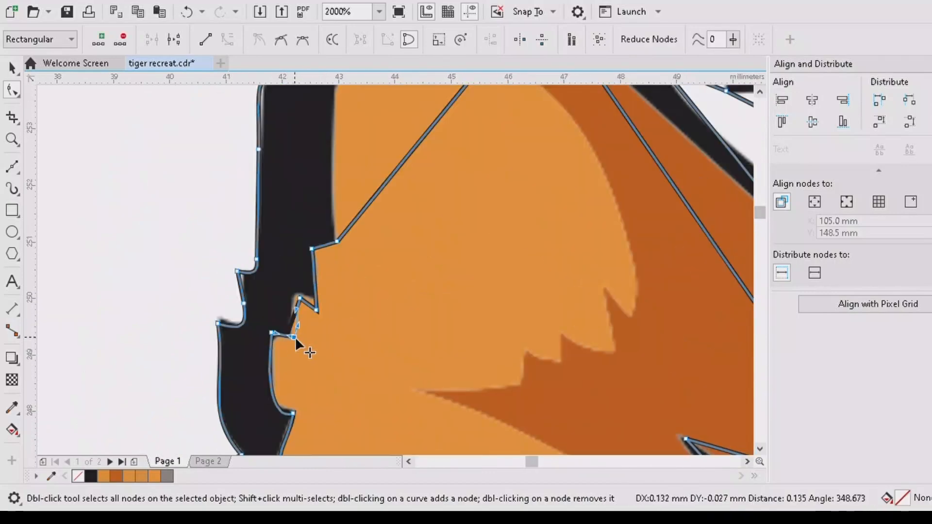
# - Curve the outline along the rounded top of the orange area inside the ear
pyautogui.scroll(3, 500, 303)
pyautogui.scroll(-1, 459, 325)
pyautogui.moveTo(441, 343); pyautogui.dragTo(400, 312)
pyautogui.doubleClick(400, 311)
# - Add a node on the straight line across the ear's dark orange area and curve the upper segment along its edge
pyautogui.click(748, 462)
pyautogui.click(760, 450)
pyautogui.click(760, 449)
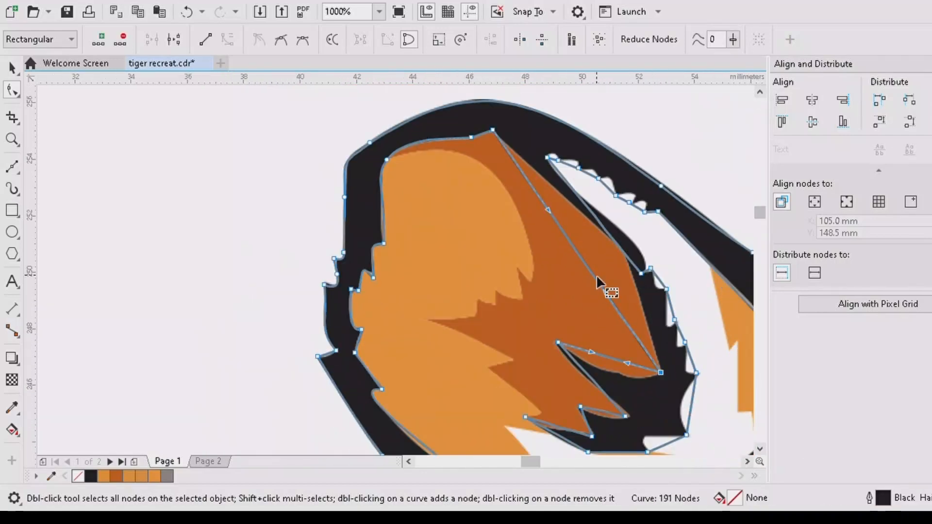
pyautogui.moveTo(596, 278); pyautogui.dragTo(624, 252)
pyautogui.doubleClick(623, 252)
pyautogui.moveTo(660, 314); pyautogui.dragTo(648, 315)
pyautogui.doubleClick(621, 261)
pyautogui.doubleClick(622, 262)
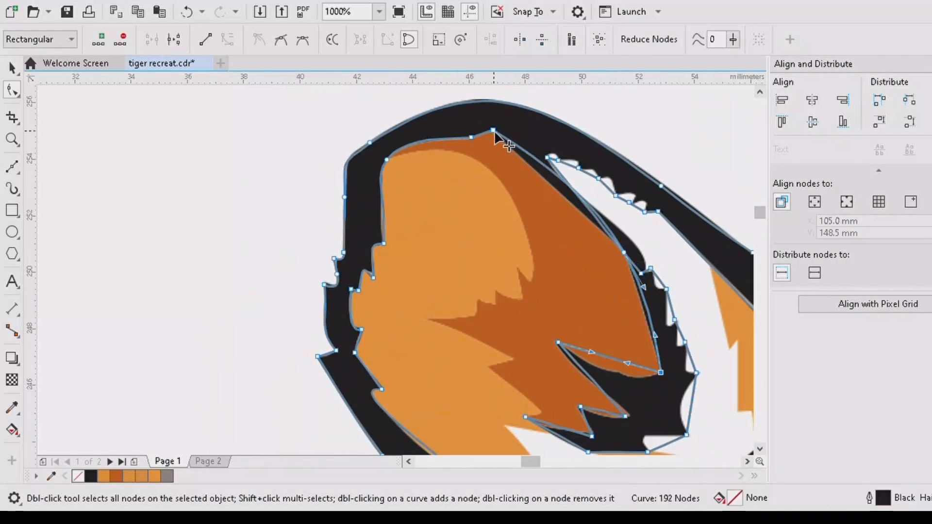
pyautogui.moveTo(494, 131); pyautogui.dragTo(543, 187)
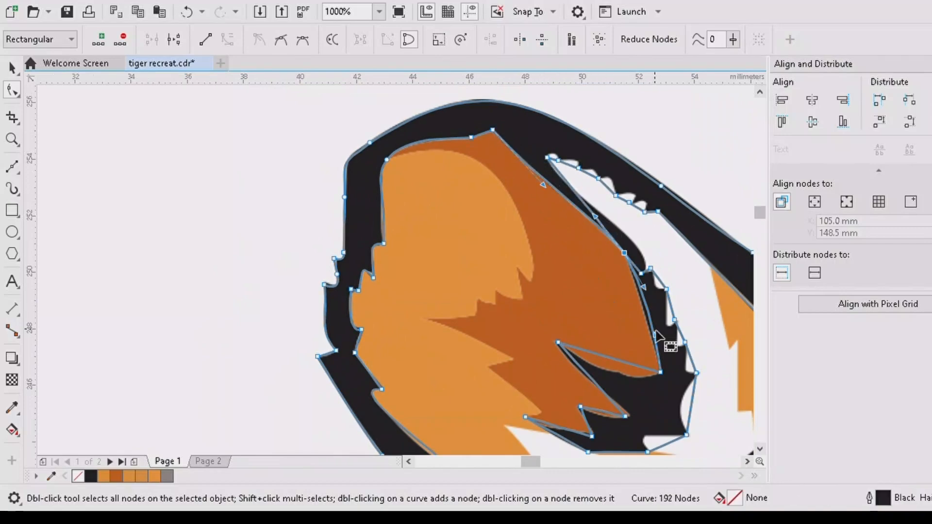
# - Curve the dark orange area's lower edge and the black spikes below it, removing the extra nodes between the spikes
pyautogui.scroll(2, 627, 261)
pyautogui.moveTo(660, 328); pyautogui.dragTo(652, 329)
pyautogui.moveTo(593, 392); pyautogui.dragTo(593, 420)
pyautogui.scroll(-1, 640, 323)
pyautogui.doubleClick(633, 413)
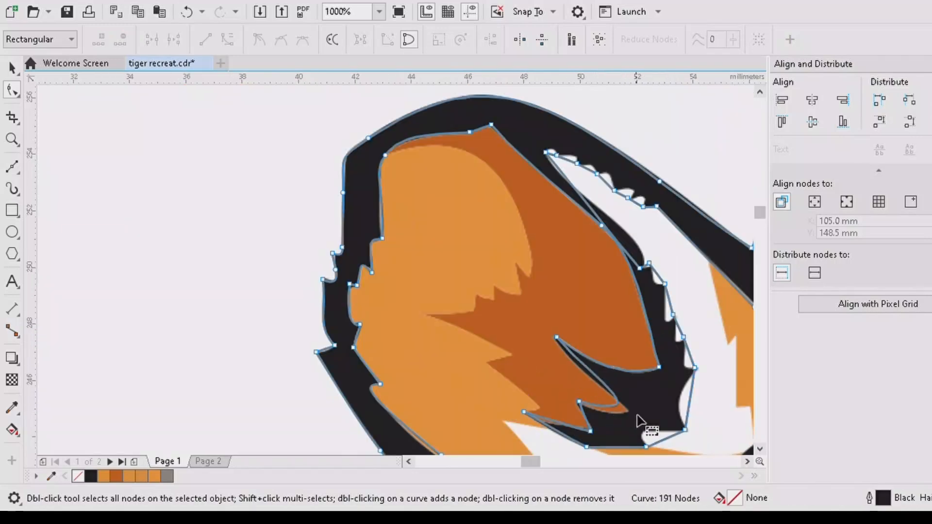
pyautogui.doubleClick(587, 431)
pyautogui.moveTo(568, 371); pyautogui.dragTo(598, 426)
pyautogui.scroll(1, 581, 432)
pyautogui.scroll(-1, 598, 427)
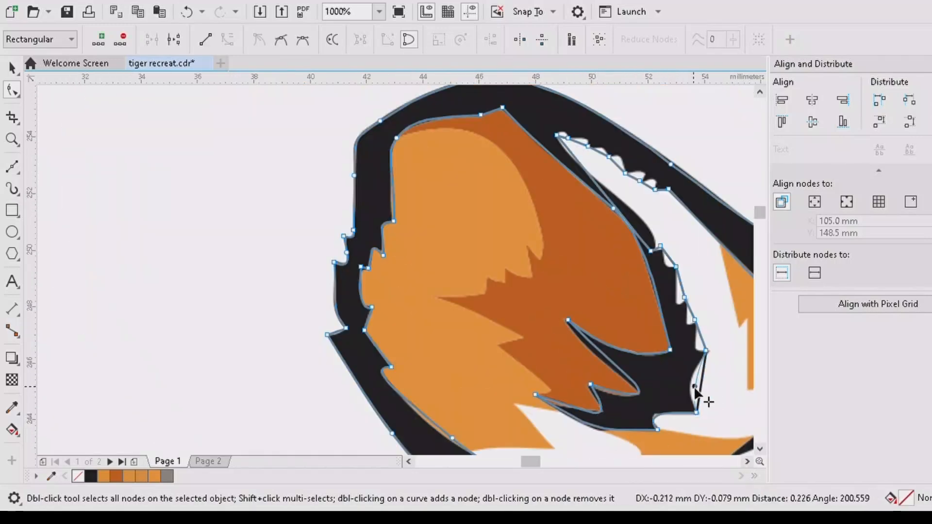
# - Bend the scalloped edge of the black ear stripe beside the white fur, from its lower hollow upward
pyautogui.moveTo(694, 386); pyautogui.dragTo(692, 387)
pyautogui.scroll(1, 698, 339)
pyautogui.moveTo(706, 338); pyautogui.dragTo(697, 356)
pyautogui.moveTo(685, 285); pyautogui.dragTo(677, 303)
pyautogui.moveTo(667, 239); pyautogui.dragTo(657, 267)
pyautogui.moveTo(643, 179); pyautogui.dragTo(633, 187)
# - Curve the long lower edge of the white gap in the ear and round its upper tip
pyautogui.click(604, 162)
pyautogui.scroll(2, 592, 170)
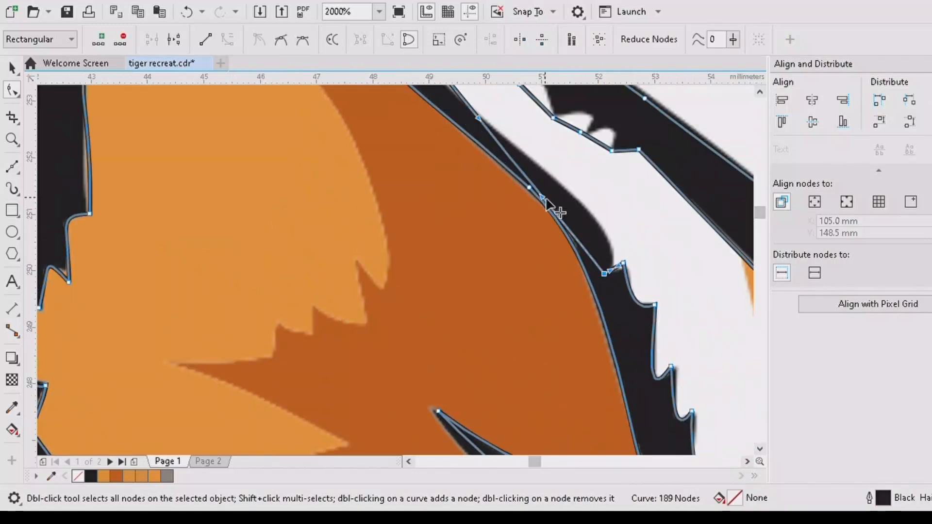
pyautogui.moveTo(547, 203); pyautogui.dragTo(604, 282)
pyautogui.click(761, 93)
pyautogui.moveTo(479, 265); pyautogui.dragTo(456, 269)
pyautogui.scroll(1, 428, 190)
pyautogui.moveTo(428, 193); pyautogui.dragTo(435, 173)
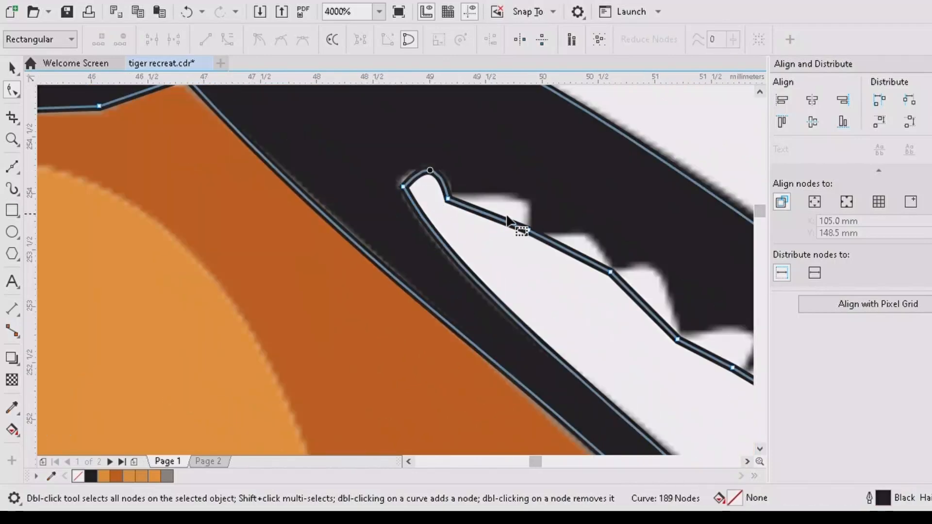
# - Bend each segment of the white gap's upper edge into the small fur scallops of the artwork
pyautogui.moveTo(510, 221); pyautogui.dragTo(526, 206)
pyautogui.moveTo(581, 257); pyautogui.dragTo(594, 241)
pyautogui.moveTo(641, 303); pyautogui.dragTo(656, 278)
pyautogui.moveTo(630, 359); pyautogui.dragTo(683, 336)
pyautogui.moveTo(678, 386); pyautogui.dragTo(708, 364)
# - Fit the forehead band's lower corner and edge to the artwork and add a tip node to the ear's lower spike
pyautogui.scroll(-1, 718, 405)
pyautogui.click(748, 462)
pyautogui.click(760, 448)
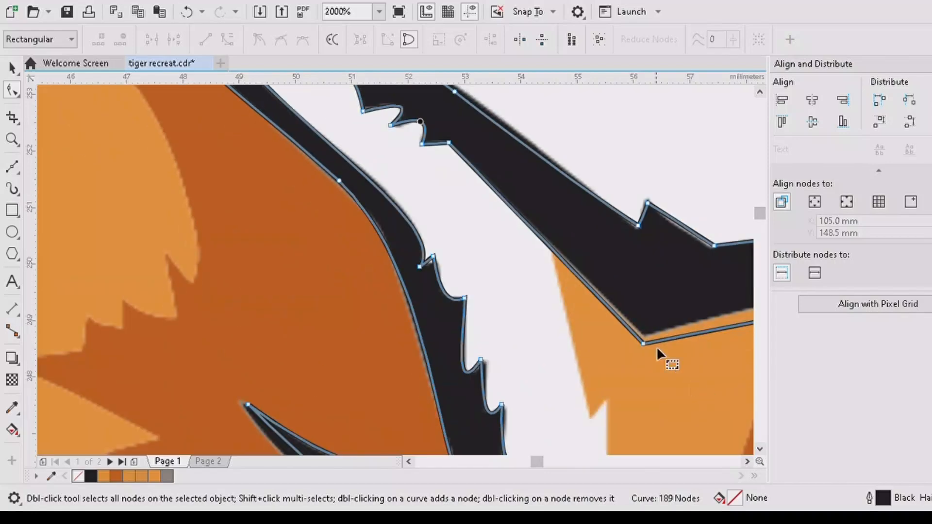
pyautogui.click(748, 462)
pyautogui.moveTo(547, 248); pyautogui.dragTo(538, 254)
pyautogui.scroll(-1, 540, 254)
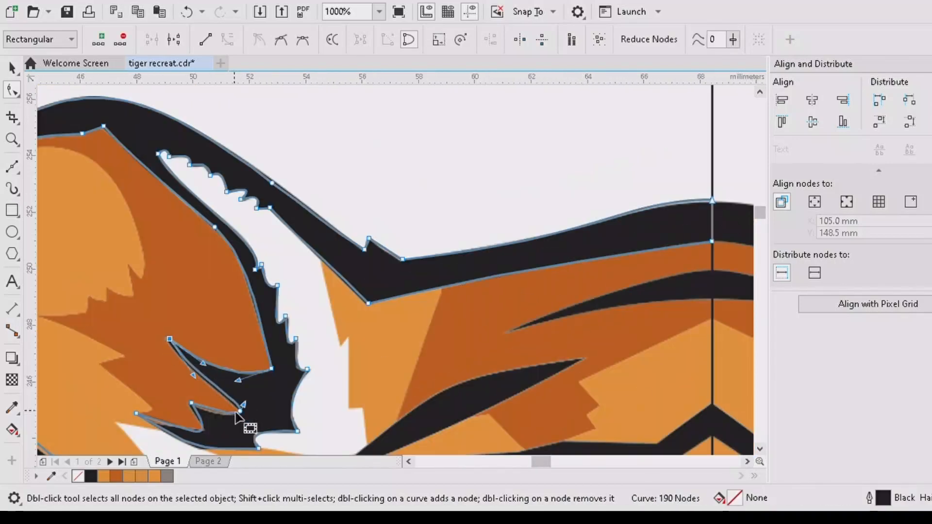
# - Draw the left half of the upper forehead stripe with the Bézier tool, remove its fill and curve its edges
pyautogui.scroll(-1, 567, 380)
pyautogui.click(760, 449)
pyautogui.click(12, 167)
pyautogui.click(640, 176)
pyautogui.click(640, 187)
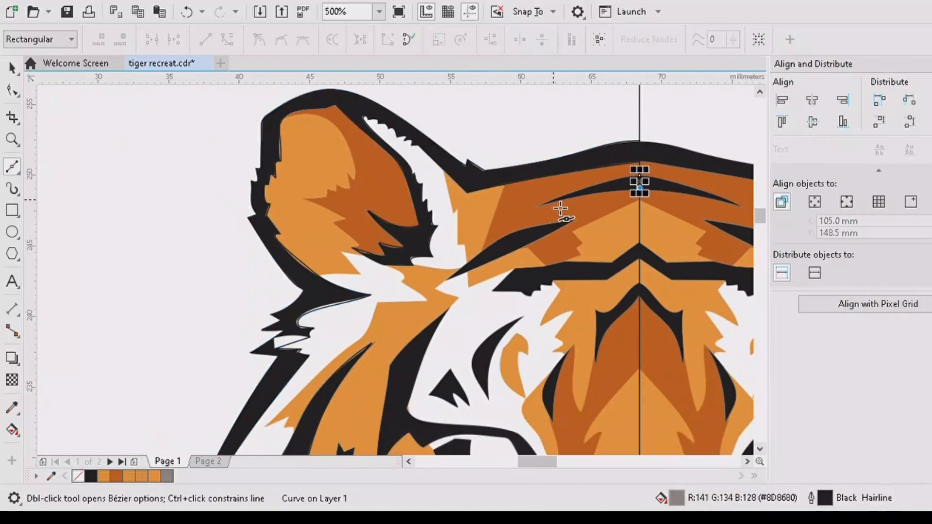
pyautogui.click(12, 91)
pyautogui.scroll(1, 615, 195)
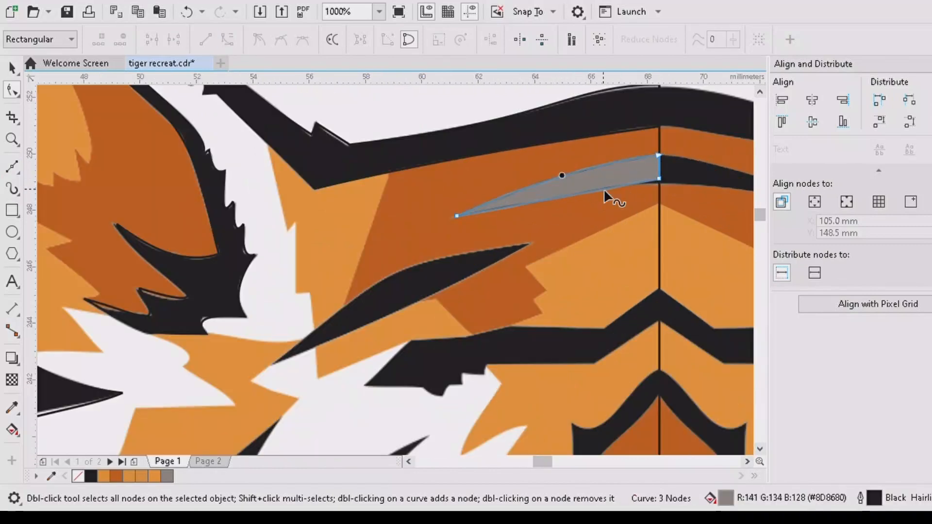
pyautogui.click(77, 476)
pyautogui.moveTo(522, 205); pyautogui.dragTo(521, 197)
pyautogui.moveTo(660, 179); pyautogui.dragTo(659, 184)
# - Trace the slanted black stripe below the forehead stripe as a closed outline without fill and curve its edges
pyautogui.click(12, 167)
pyautogui.click(529, 242)
pyautogui.click(273, 366)
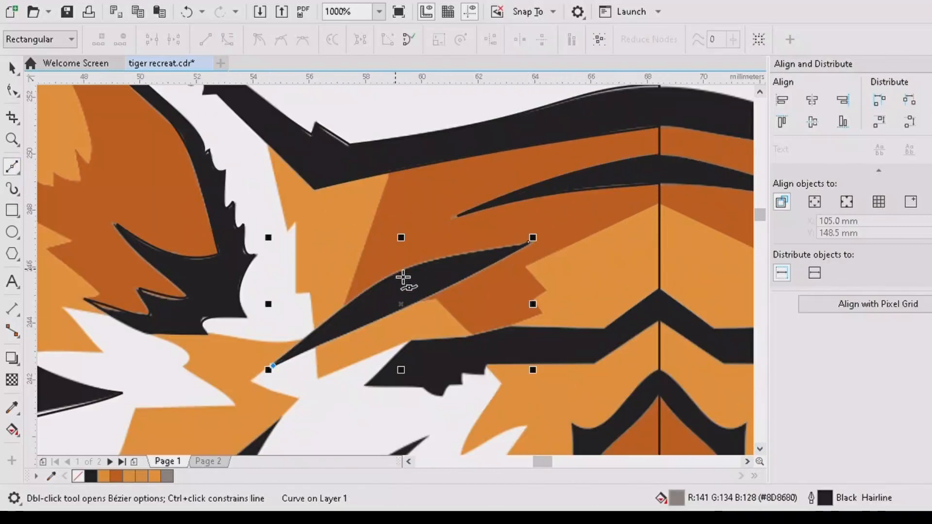
pyautogui.click(396, 268)
pyautogui.click(529, 242)
pyautogui.click(12, 91)
pyautogui.click(78, 477)
pyautogui.doubleClick(396, 268)
pyautogui.scroll(-1, 422, 279)
pyautogui.scroll(1, 536, 323)
# - Trace the left half of the black brow band with the Bézier tool, closing it at the centre line
pyautogui.click(14, 168)
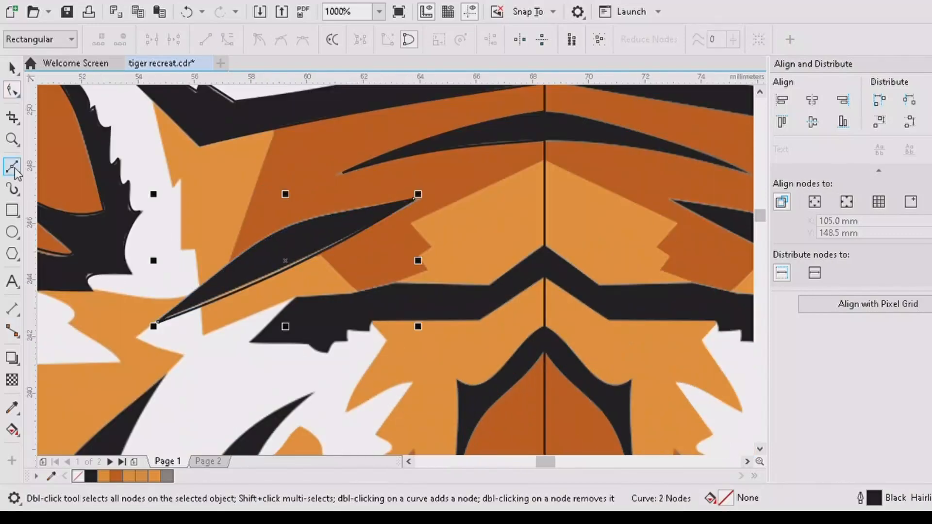
pyautogui.click(545, 247)
pyautogui.click(545, 278)
pyautogui.click(480, 321)
pyautogui.click(373, 322)
pyautogui.scroll(1, 372, 333)
pyautogui.click(367, 330)
pyautogui.click(323, 349)
pyautogui.click(283, 373)
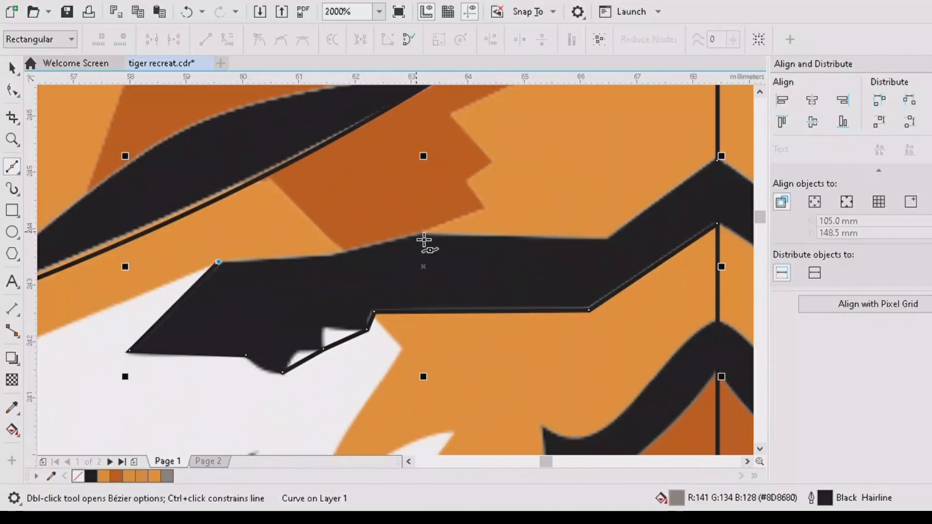
pyautogui.click(416, 231)
pyautogui.click(608, 237)
pyautogui.click(717, 161)
# - Remove the brow band's fill and curve its upper edge and the jagged notches below
pyautogui.click(79, 476)
pyautogui.press('F10')
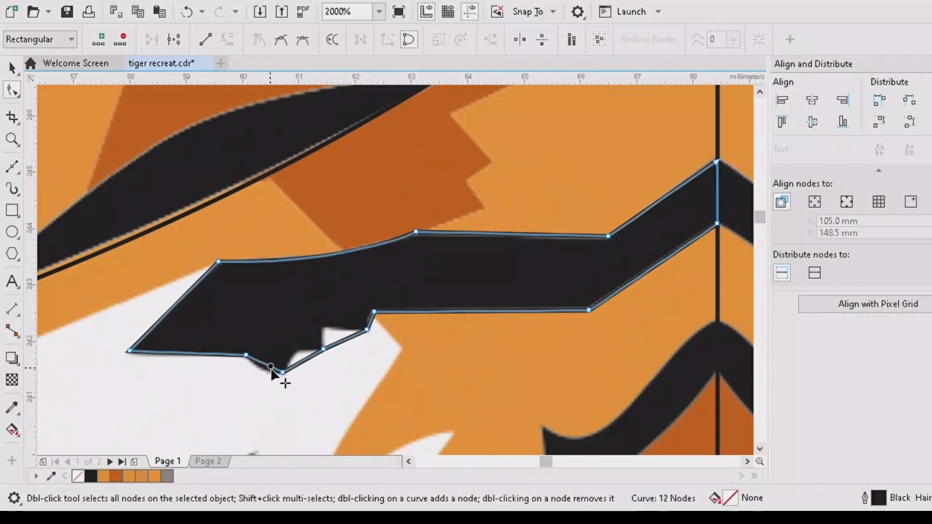
pyautogui.scroll(-2, 613, 308)
pyautogui.scroll(-2, 567, 267)
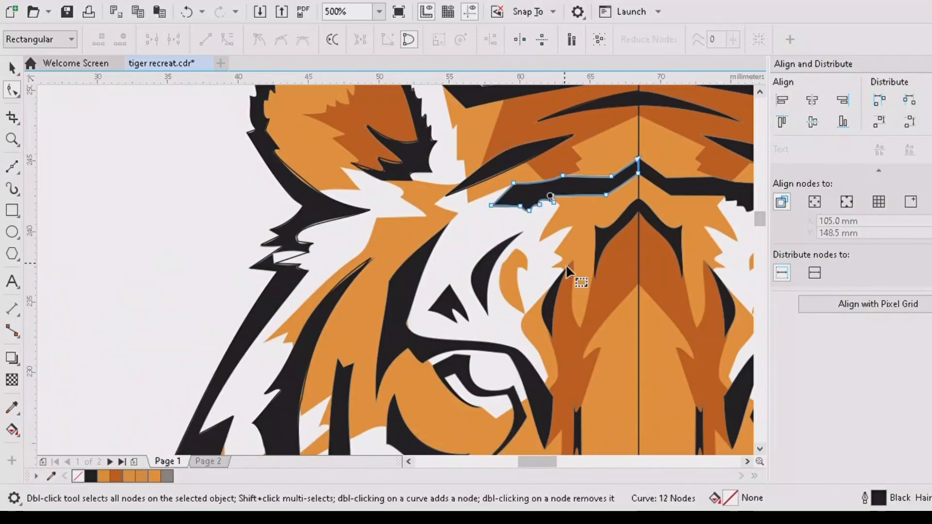
# - Draw a closed four-node outline for the left half of the pointed black arch above the nose bridge
pyautogui.click(12, 168)
pyautogui.scroll(1, 656, 212)
pyautogui.click(623, 187)
pyautogui.click(623, 217)
pyautogui.click(535, 347)
pyautogui.click(534, 240)
pyautogui.click(623, 187)
# - Remove the arch's fill, convert its lines to curves and bend its sides to the artwork
pyautogui.doubleClick(11, 91)
pyautogui.click(79, 477)
pyautogui.click(227, 39)
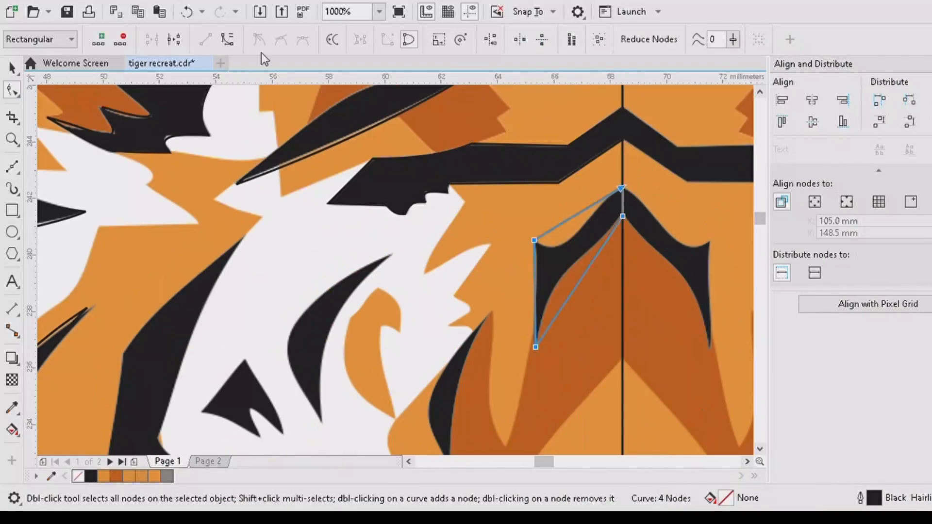
pyautogui.moveTo(555, 228); pyautogui.dragTo(588, 212)
pyautogui.moveTo(577, 286); pyautogui.dragTo(546, 263)
pyautogui.click(536, 276)
pyautogui.scroll(2, 542, 276)
# - Trace the slim black stripe beside the nose bridge as a closed three-node shape without fill and curve its sides
pyautogui.click(13, 167)
pyautogui.scroll(1, 515, 321)
pyautogui.click(524, 227)
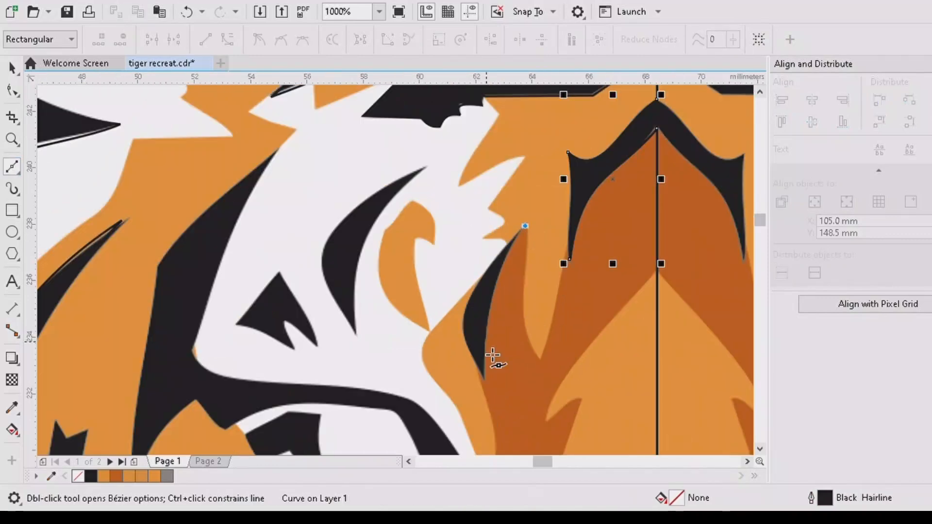
pyautogui.click(485, 376)
pyautogui.click(459, 330)
pyautogui.click(524, 227)
pyautogui.click(12, 90)
pyautogui.click(78, 476)
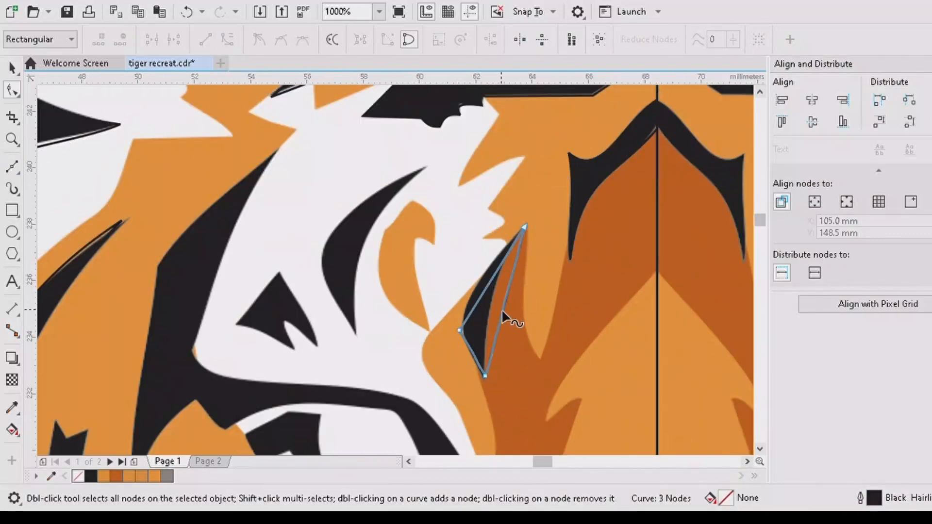
pyautogui.moveTo(487, 286); pyautogui.dragTo(471, 288)
pyautogui.scroll(-1, 500, 341)
# - Trace the black crescent above the eye as a closed three-node shape without fill and curve its sides
pyautogui.click(12, 167)
pyautogui.scroll(1, 470, 262)
pyautogui.click(455, 244)
pyautogui.click(385, 410)
pyautogui.click(349, 324)
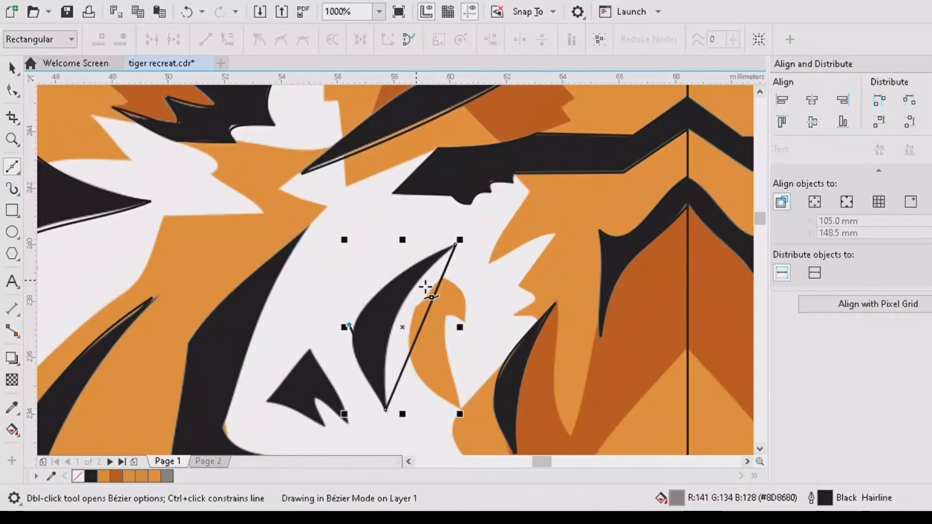
pyautogui.click(455, 245)
pyautogui.press('F10')
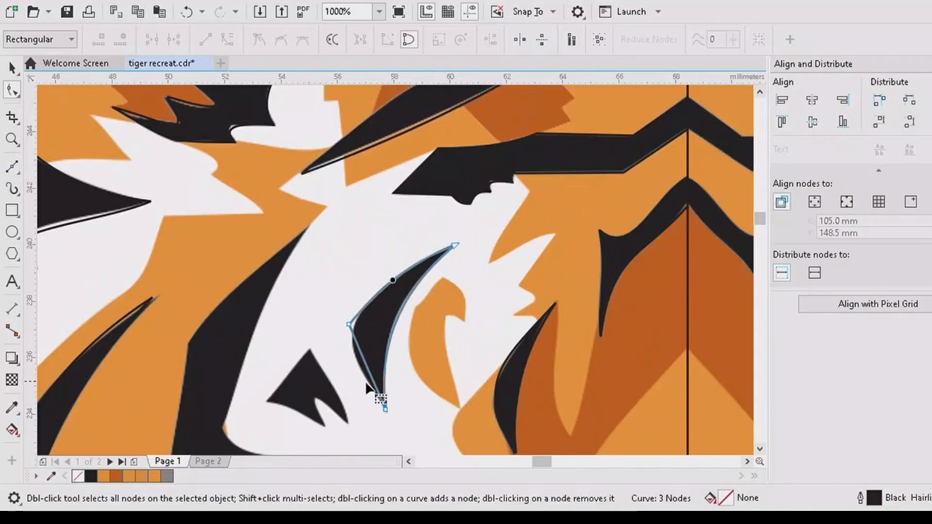
pyautogui.moveTo(360, 338); pyautogui.dragTo(354, 339)
# - Trace the small arrow-shaped black spot above the eye as a closed shape without fill and bend its lower edges
pyautogui.click(12, 167)
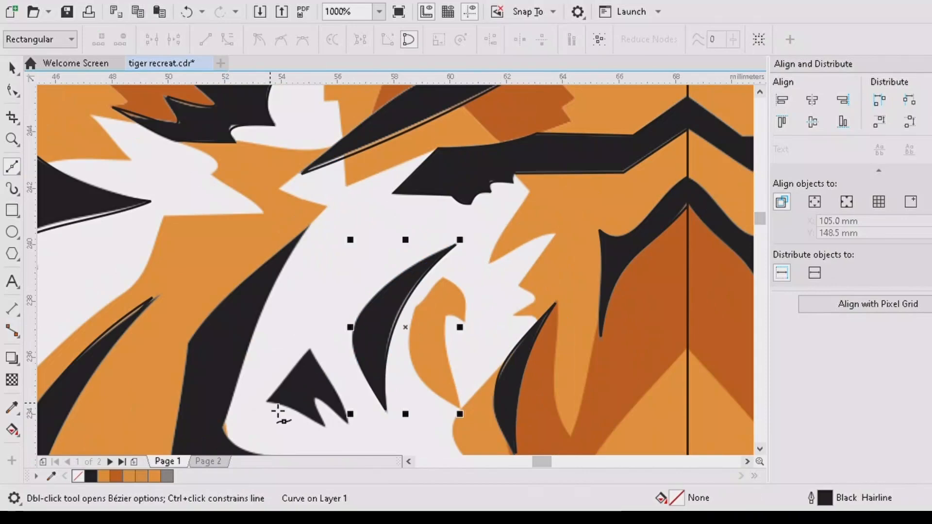
pyautogui.click(266, 399)
pyautogui.click(308, 350)
pyautogui.click(347, 424)
pyautogui.click(322, 427)
pyautogui.click(266, 400)
pyautogui.click(12, 90)
pyautogui.click(77, 476)
pyautogui.moveTo(339, 424); pyautogui.dragTo(316, 398)
pyautogui.moveTo(294, 413); pyautogui.dragTo(333, 384)
# - Trace the large black stripe above the left eye as a closed straight-line outline down to the nose side
pyautogui.scroll(-1, 311, 396)
pyautogui.click(760, 449)
pyautogui.scroll(1, 306, 291)
pyautogui.scroll(-1, 493, 181)
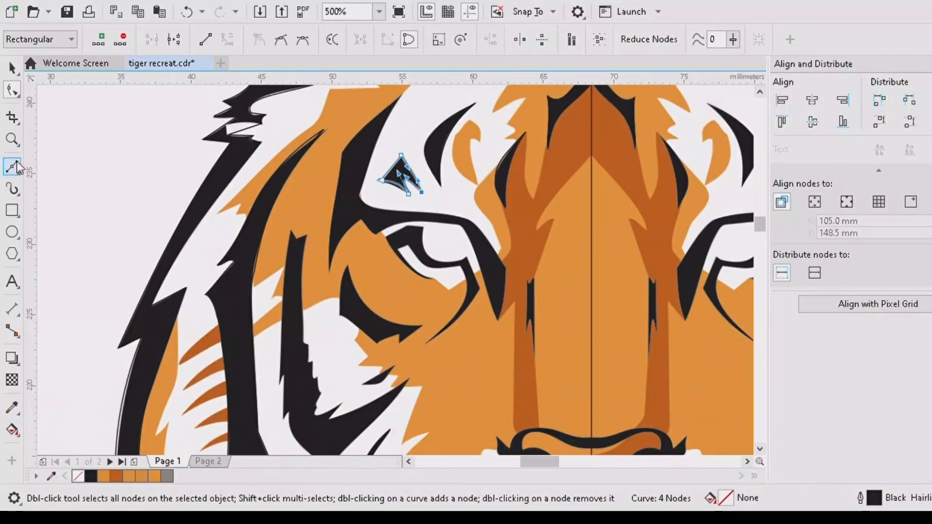
pyautogui.click(12, 167)
pyautogui.click(401, 94)
pyautogui.click(342, 152)
pyautogui.click(462, 227)
pyautogui.click(498, 318)
pyautogui.click(509, 269)
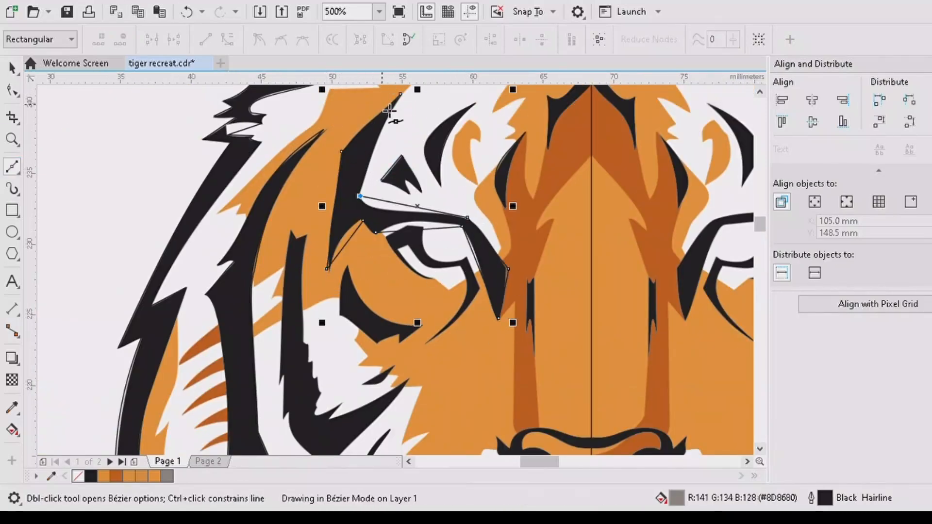
pyautogui.click(401, 94)
# - Remove the eye stripe's fill, select all its nodes and fit its outer edge to the artwork
pyautogui.click(12, 90)
pyautogui.click(77, 476)
pyautogui.hotkey('ctrl', 'a')
pyautogui.scroll(1, 374, 138)
pyautogui.moveTo(367, 111); pyautogui.dragTo(361, 108)
pyautogui.moveTo(311, 168); pyautogui.dragTo(330, 139)
pyautogui.moveTo(299, 265); pyautogui.dragTo(295, 267)
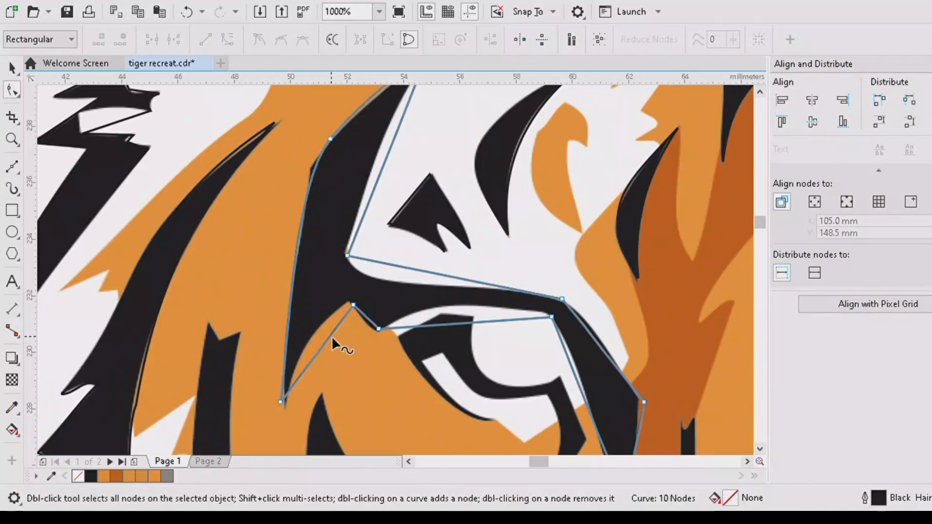
# - Fit the eye stripe's lower point and orange notch with curved segments, adding a node beside the notch
pyautogui.moveTo(331, 336); pyautogui.dragTo(313, 323)
pyautogui.moveTo(281, 402); pyautogui.dragTo(285, 411)
pyautogui.moveTo(354, 305); pyautogui.dragTo(346, 302)
pyautogui.moveTo(309, 327); pyautogui.dragTo(365, 324)
pyautogui.doubleClick(362, 317)
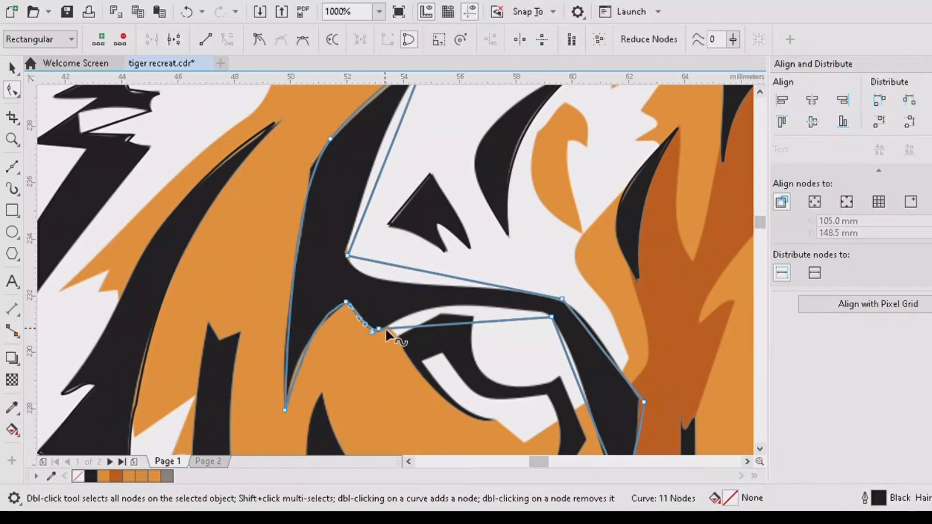
# - Curve the eye stripe's lower edge above the eye with added nodes and move its lower tip onto the artwork
pyautogui.moveTo(433, 326); pyautogui.dragTo(431, 309)
pyautogui.moveTo(552, 316)
pyautogui.mouseDown()
pyautogui.moveTo(543, 312)
pyautogui.moveTo(557, 324)
pyautogui.mouseUp()
pyautogui.doubleClick(552, 332)
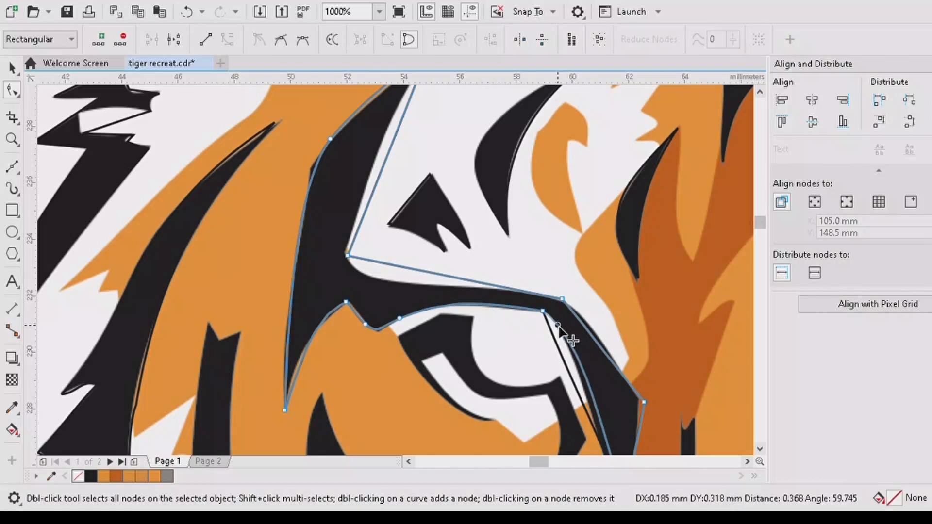
pyautogui.doubleClick(519, 308)
pyautogui.doubleClick(543, 312)
pyautogui.scroll(-3, 656, 393)
pyautogui.moveTo(625, 351); pyautogui.dragTo(625, 359)
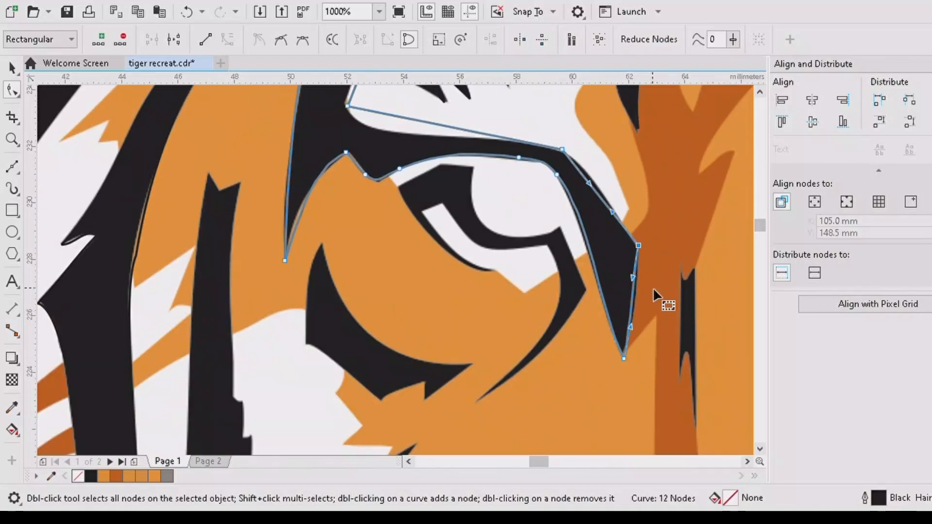
# - Curve the eye stripe's outer edge beside the nose onto the artwork, adding a node at its upper bend
pyautogui.moveTo(602, 201); pyautogui.dragTo(607, 196)
pyautogui.scroll(1, 565, 158)
pyautogui.doubleClick(583, 161)
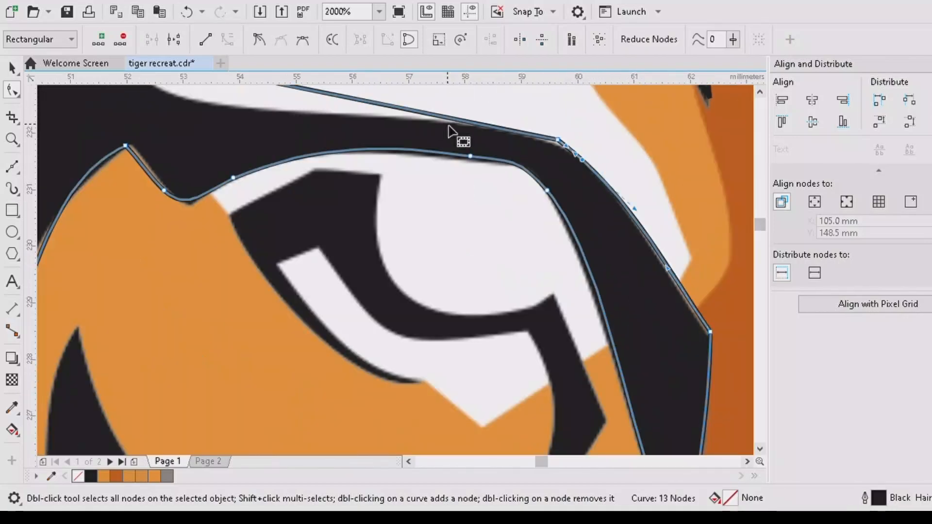
# - Fit the eye stripe's upper edge to the white brow area, adjusting its nodes and curving the straight segments
pyautogui.doubleClick(449, 120)
pyautogui.doubleClick(559, 141)
pyautogui.scroll(-1, 529, 122)
pyautogui.moveTo(388, 100); pyautogui.dragTo(344, 167)
pyautogui.click(760, 92)
pyautogui.doubleClick(346, 255)
pyautogui.click(330, 238)
pyautogui.scroll(-1, 603, 195)
pyautogui.scroll(1, 577, 332)
# - Trace the black outline around the left eye as a closed straight-line shape, including the inner white slit and lower tail
pyautogui.click(12, 167)
pyautogui.click(500, 267)
pyautogui.click(431, 208)
pyautogui.click(452, 200)
pyautogui.click(556, 240)
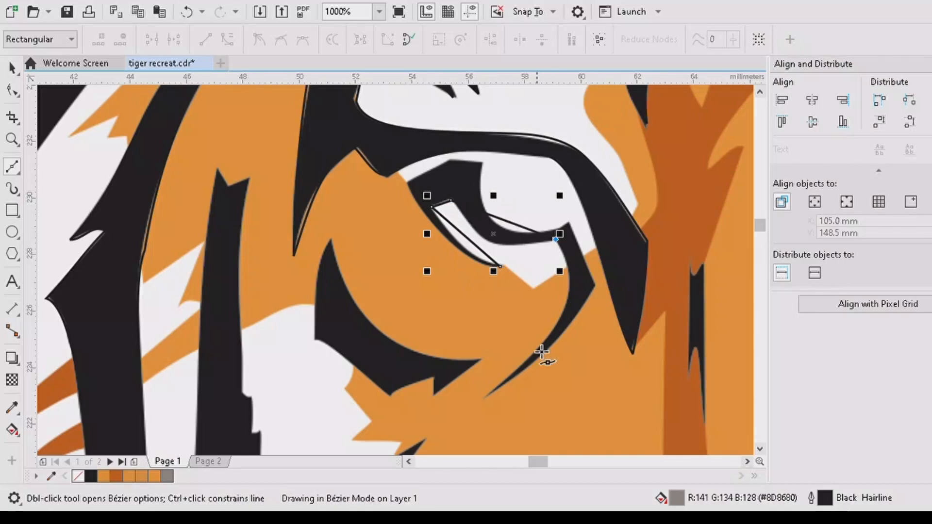
pyautogui.click(486, 394)
pyautogui.click(499, 266)
# - Select all nodes of the eye outline, convert its lines to curves and remove its fill
pyautogui.click(12, 91)
pyautogui.hotkey('ctrl', 'a')
pyautogui.click(227, 40)
pyautogui.click(78, 477)
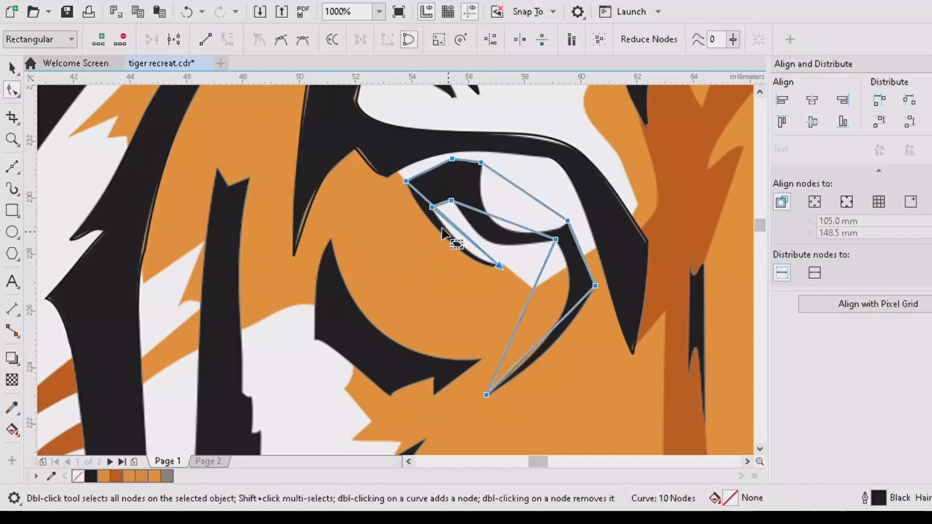
# - Curve the eye outline's outer corner and the edges of its inner white slit onto the artwork, adding nodes where needed
pyautogui.moveTo(441, 216); pyautogui.dragTo(444, 238)
pyautogui.scroll(1, 470, 242)
pyautogui.doubleClick(392, 202)
pyautogui.moveTo(492, 274); pyautogui.dragTo(490, 282)
pyautogui.moveTo(462, 230); pyautogui.dragTo(452, 250)
pyautogui.moveTo(522, 190); pyautogui.dragTo(511, 241)
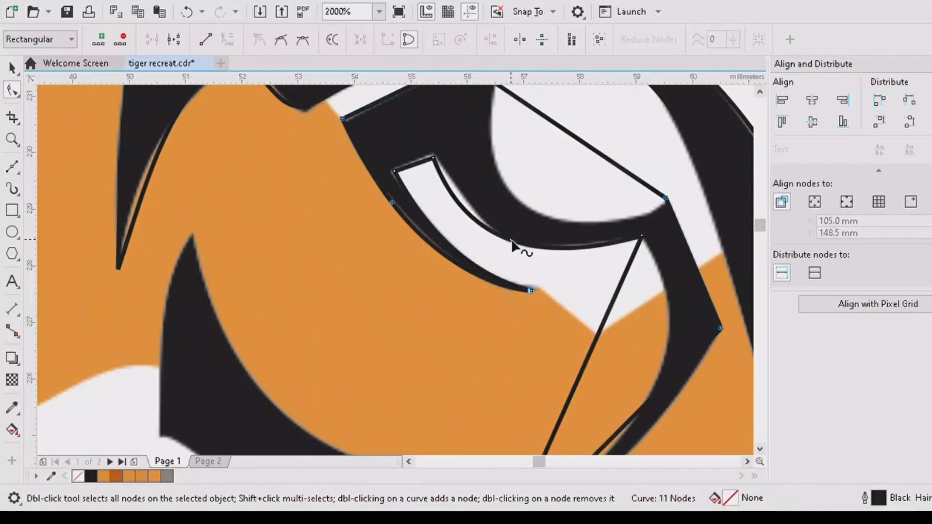
pyautogui.doubleClick(511, 240)
pyautogui.moveTo(470, 208); pyautogui.dragTo(467, 210)
# - Fit both edges of the eye outline's lower tail with curves, adding a node on the inner bend
pyautogui.moveTo(610, 310); pyautogui.dragTo(667, 320)
pyautogui.scroll(-1, 667, 322)
pyautogui.scroll(1, 639, 410)
pyautogui.doubleClick(685, 268)
pyautogui.moveTo(686, 268); pyautogui.dragTo(691, 273)
pyautogui.moveTo(591, 399); pyautogui.dragTo(599, 399)
pyautogui.moveTo(667, 319); pyautogui.dragTo(686, 330)
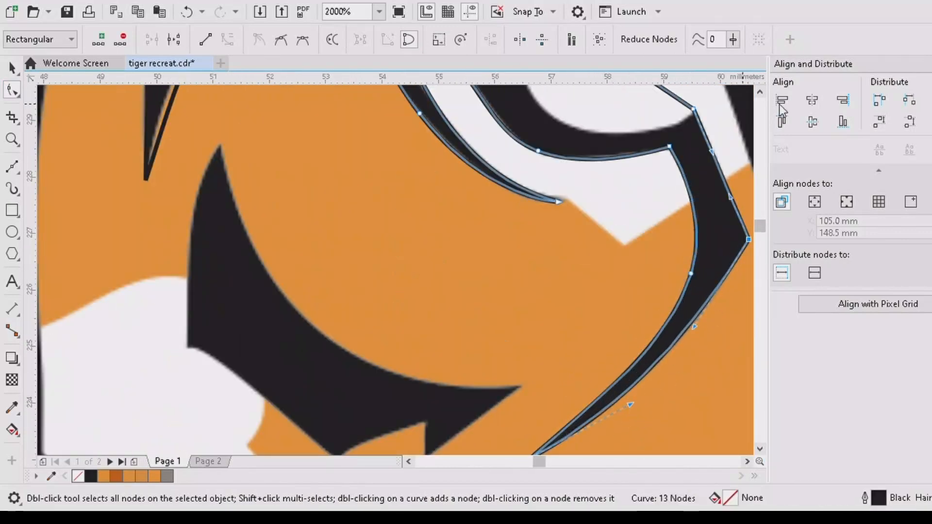
# - Curve the eye outline's edge around the white eyeball, adding a node, and refine the neighbouring edges
pyautogui.scroll(3, 665, 272)
pyautogui.moveTo(608, 201); pyautogui.dragTo(564, 273)
pyautogui.doubleClick(564, 273)
pyautogui.click(694, 260)
pyautogui.moveTo(652, 275); pyautogui.dragTo(654, 282)
pyautogui.moveTo(528, 226); pyautogui.dragTo(523, 226)
pyautogui.scroll(-1, 504, 181)
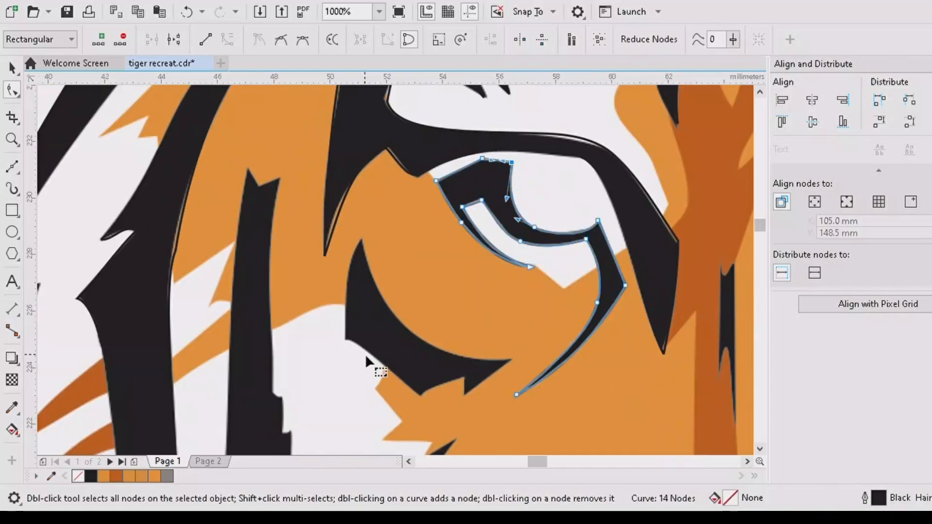
# - Trace the black crescent below the left eye as a closed straight-line shape with six corners
pyautogui.press('F5')
pyautogui.click(360, 241)
pyautogui.click(510, 360)
pyautogui.click(464, 395)
pyautogui.click(463, 375)
pyautogui.click(423, 396)
pyautogui.click(346, 339)
pyautogui.click(360, 241)
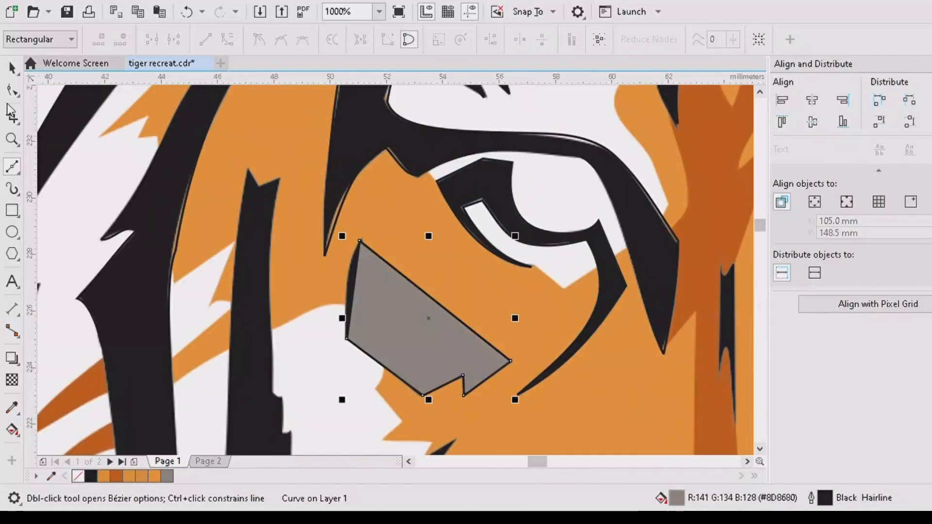
# - Remove the crescent's fill and curve its edges onto the artwork
pyautogui.press('F10')
pyautogui.click(78, 476)
pyautogui.click(358, 246)
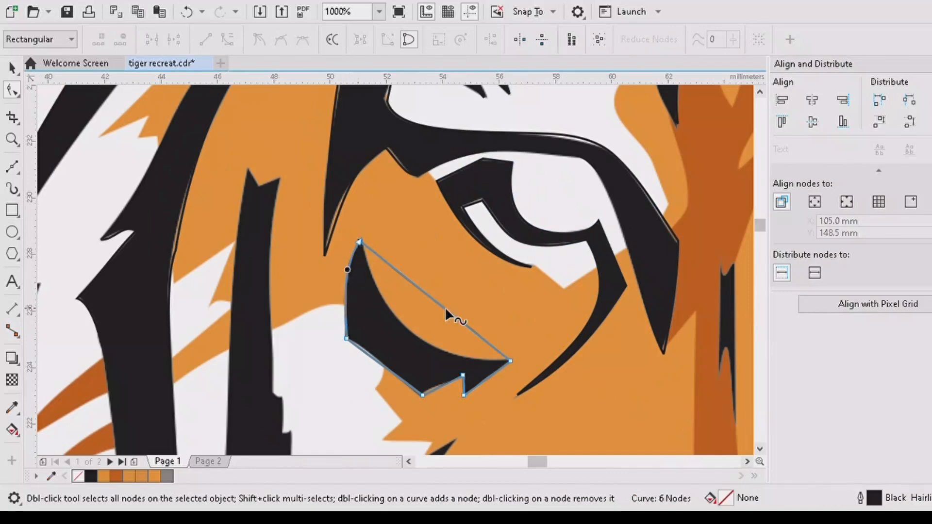
pyautogui.moveTo(445, 307); pyautogui.dragTo(426, 383)
# - Outline the narrow black stripe beside the nose bridge as an unfilled shape and curve its notched ends
pyautogui.scroll(-3, 364, 354)
pyautogui.scroll(1, 453, 358)
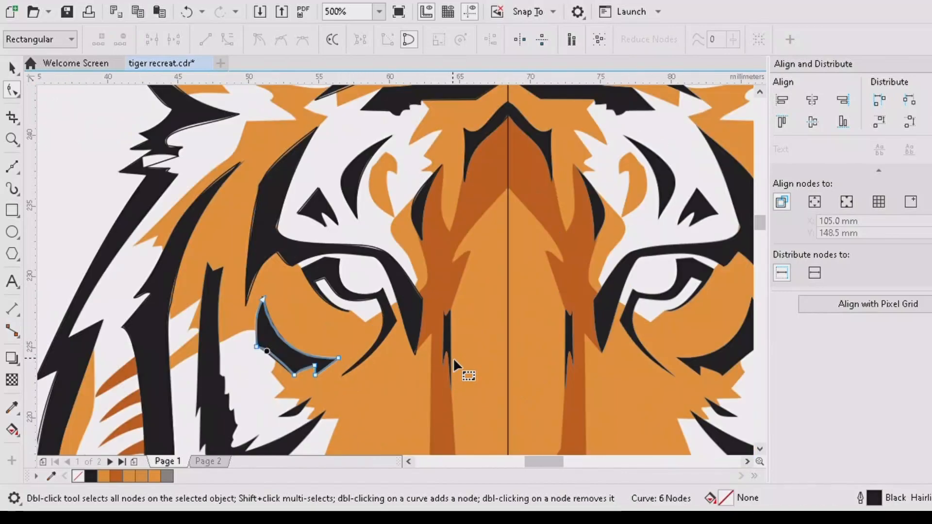
pyautogui.scroll(1, 453, 358)
pyautogui.click(448, 315)
pyautogui.scroll(1, 448, 312)
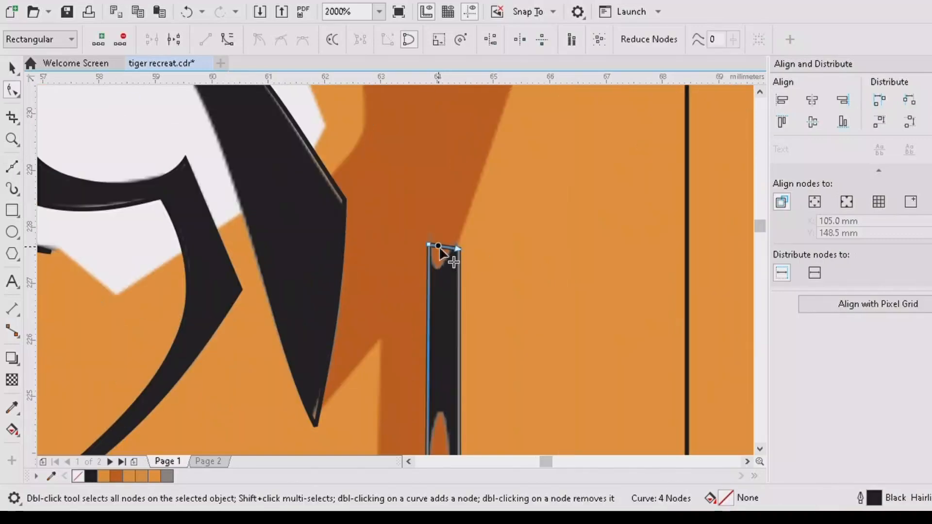
pyautogui.moveTo(439, 246); pyautogui.dragTo(436, 267)
pyautogui.hotkey('ctrl', 'z')
pyautogui.click(439, 247)
pyautogui.click(760, 450)
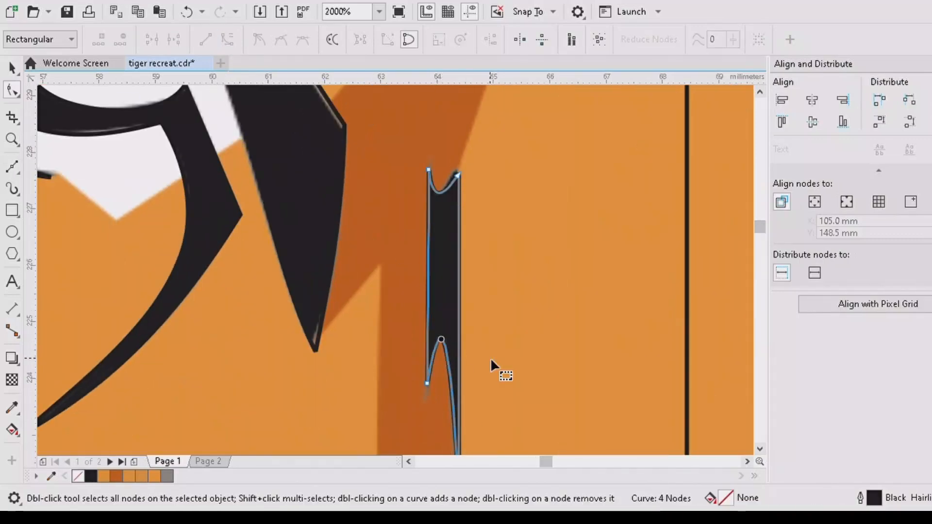
# - Outline the small black sliver on the cheek below the crescent as an unfilled shape and curve its lower edge
pyautogui.scroll(-2, 491, 357)
pyautogui.scroll(1, 333, 302)
pyautogui.click(324, 300)
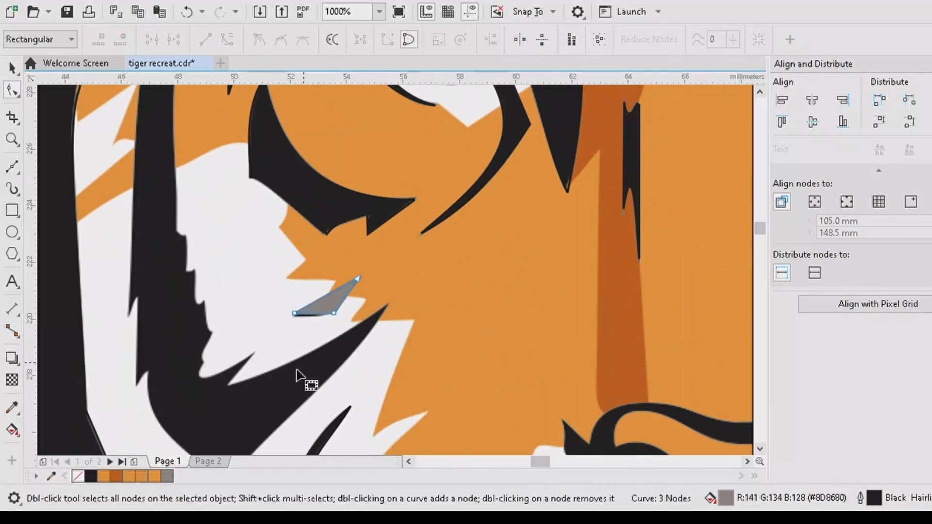
pyautogui.click(78, 476)
pyautogui.doubleClick(333, 314)
pyautogui.scroll(1, 302, 324)
pyautogui.scroll(-2, 380, 292)
pyautogui.click(376, 245)
pyautogui.click(368, 287)
# - Trace the long forked black stripe on the left cheek as a closed straight-line outline with its notches and spikes
pyautogui.click(12, 166)
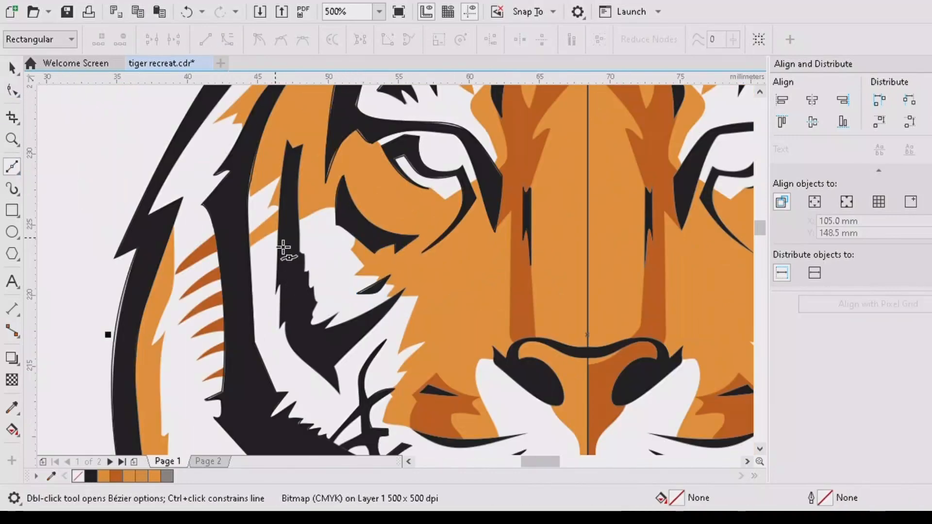
pyautogui.scroll(1, 299, 157)
pyautogui.click(307, 132)
pyautogui.click(290, 141)
pyautogui.click(278, 125)
pyautogui.click(250, 431)
pyautogui.click(261, 442)
pyautogui.click(760, 449)
pyautogui.click(260, 317)
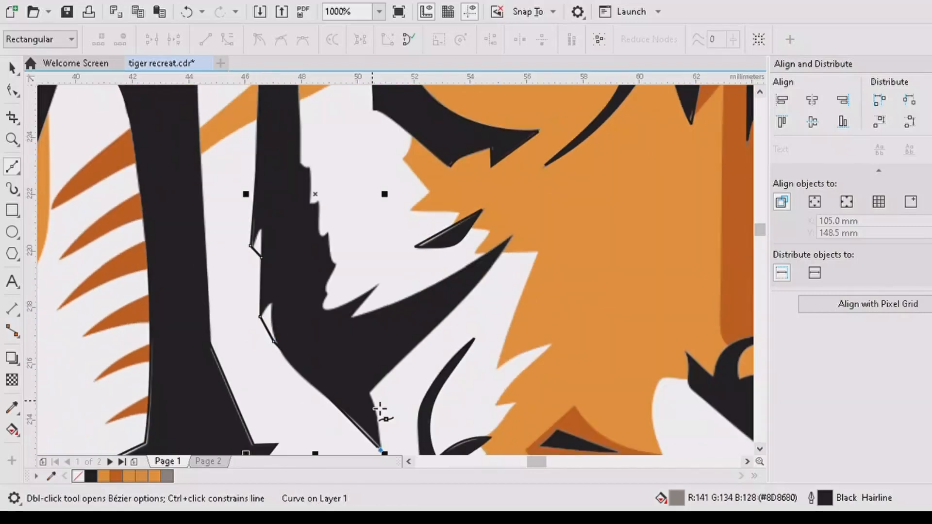
pyautogui.click(760, 91)
pyautogui.click(301, 337)
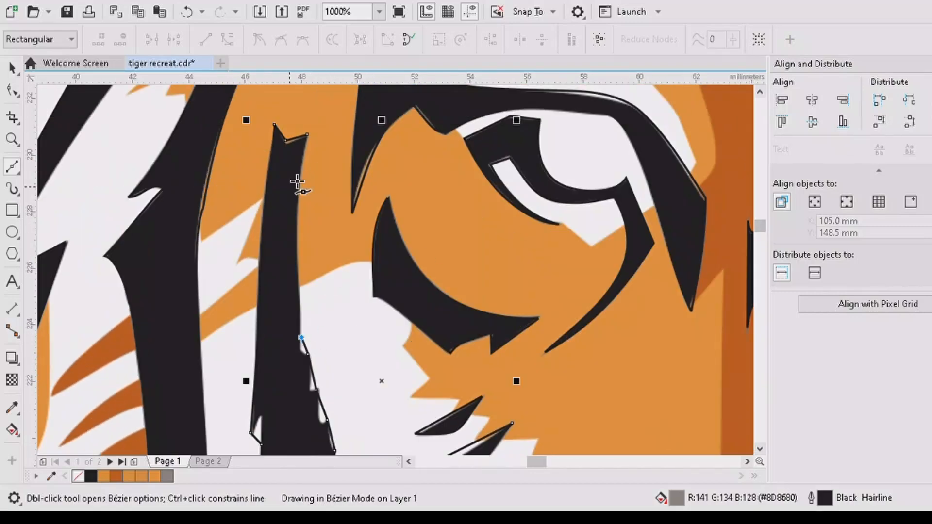
pyautogui.click(307, 135)
# - Remove the cheek stripe's fill and fit its left edge and first notch with curves
pyautogui.click(12, 90)
pyautogui.click(78, 476)
pyautogui.moveTo(266, 247); pyautogui.dragTo(261, 248)
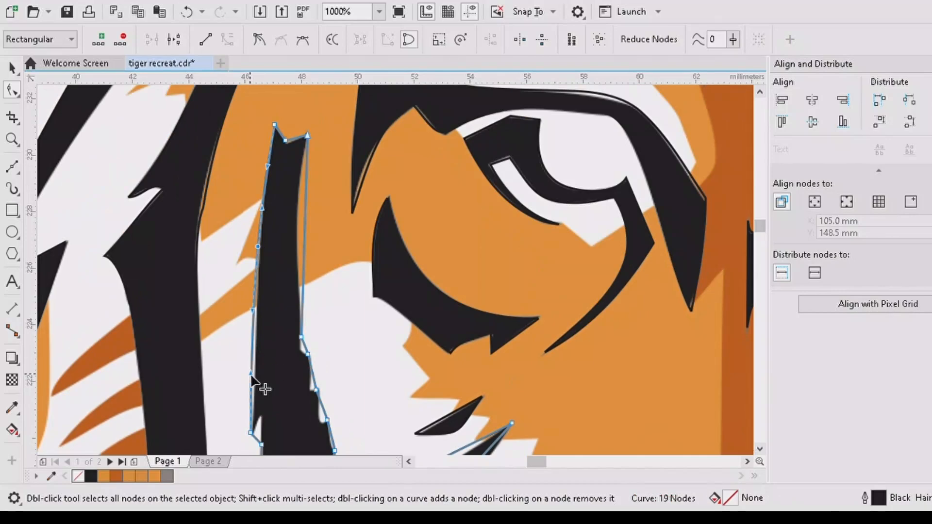
pyautogui.doubleClick(256, 439)
pyautogui.moveTo(256, 439); pyautogui.dragTo(261, 416)
pyautogui.scroll(1, 266, 430)
pyautogui.moveTo(245, 420); pyautogui.dragTo(249, 422)
# - Fit the second notch on the cheek stripe's left edge, curving the segment and adjusting its nodes
pyautogui.scroll(-1, 272, 424)
pyautogui.scroll(1, 183, 238)
pyautogui.moveTo(193, 241); pyautogui.dragTo(221, 167)
pyautogui.doubleClick(225, 281)
pyautogui.doubleClick(206, 264)
# - Curve the edges of the cheek stripe's lower point and long spike toward the nose onto the artwork
pyautogui.scroll(-1, 229, 282)
pyautogui.moveTo(355, 301); pyautogui.dragTo(366, 299)
pyautogui.moveTo(289, 231); pyautogui.dragTo(274, 245)
pyautogui.moveTo(411, 318); pyautogui.dragTo(415, 317)
pyautogui.click(759, 98)
pyautogui.moveTo(564, 259); pyautogui.dragTo(575, 266)
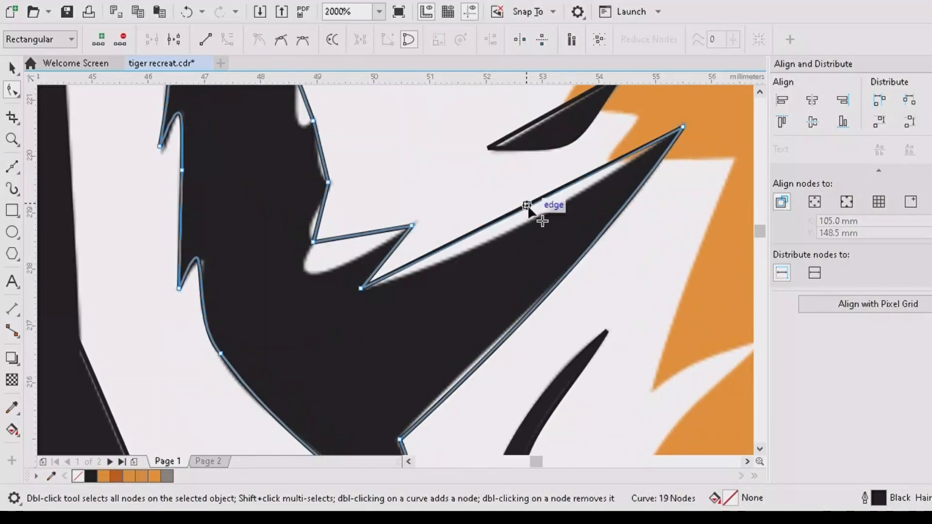
pyautogui.moveTo(526, 206); pyautogui.dragTo(530, 222)
# - Round the cheek stripe's notch above the spike and fit the lower teeth of its jagged right edge
pyautogui.moveTo(339, 238); pyautogui.dragTo(318, 276)
pyautogui.moveTo(317, 227); pyautogui.dragTo(308, 221)
pyautogui.moveTo(325, 164); pyautogui.dragTo(320, 170)
pyautogui.moveTo(308, 107); pyautogui.dragTo(299, 125)
pyautogui.click(760, 92)
# - Fit the upper teeth of the cheek stripe's jagged right edge and the long edge above them with curves
pyautogui.scroll(1, 283, 179)
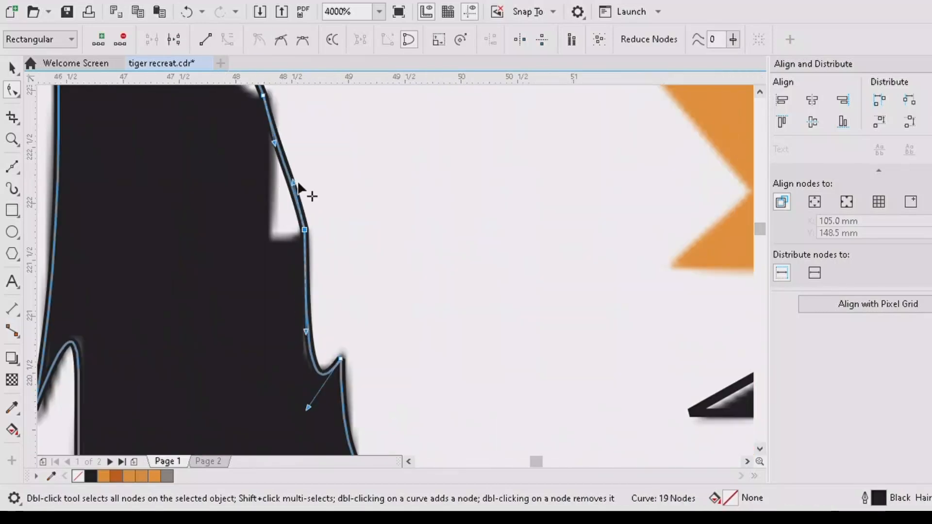
pyautogui.moveTo(297, 185); pyautogui.dragTo(275, 230)
pyautogui.click(760, 92)
pyautogui.moveTo(250, 172); pyautogui.dragTo(236, 192)
pyautogui.click(760, 93)
pyautogui.scroll(-2, 370, 248)
pyautogui.click(409, 243)
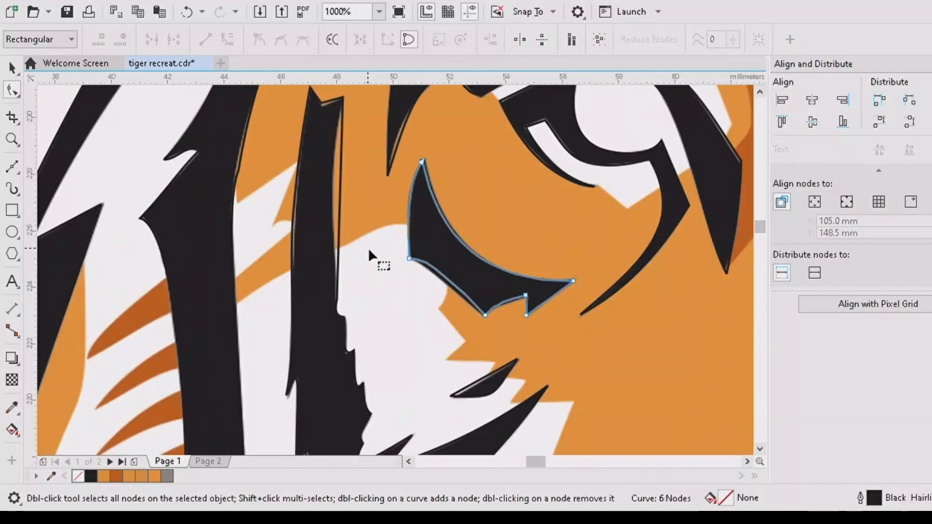
pyautogui.click(343, 182)
# - Trace the small black triangle on the dark orange patch beside the nose as a closed three-corner outline
pyautogui.scroll(-3, 342, 181)
pyautogui.scroll(1, 451, 315)
pyautogui.scroll(1, 352, 414)
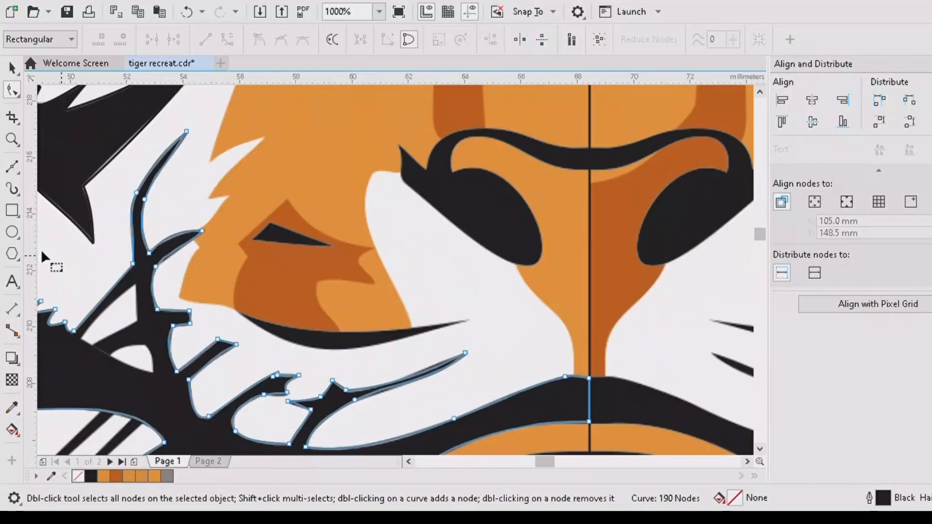
pyautogui.click(12, 167)
pyautogui.click(270, 222)
pyautogui.click(325, 245)
pyautogui.click(254, 241)
pyautogui.click(271, 222)
pyautogui.click(11, 90)
pyautogui.click(13, 73)
# - Trace the left nostril and the black nose contour as a closed straight-line shape ending at the centre line
pyautogui.click(12, 167)
pyautogui.click(589, 147)
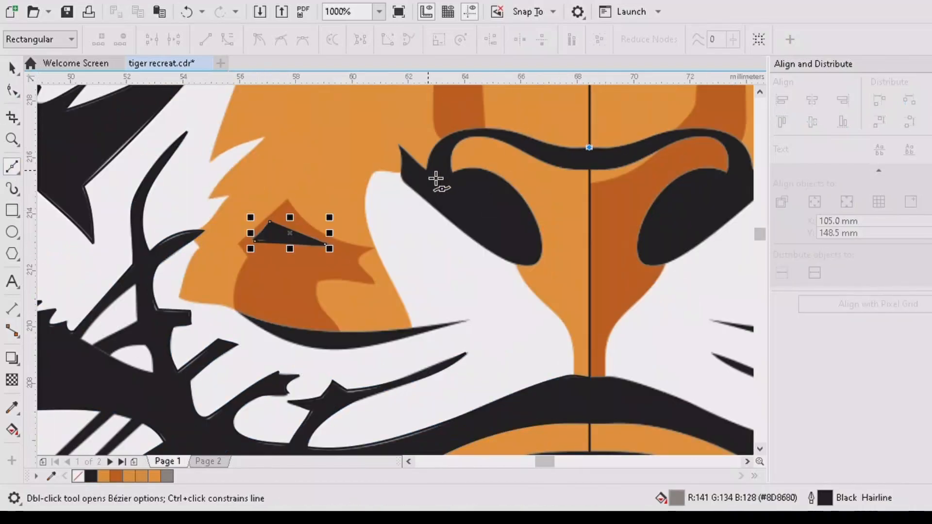
pyautogui.click(427, 170)
pyautogui.click(399, 143)
pyautogui.click(411, 189)
pyautogui.click(487, 136)
pyautogui.click(589, 167)
pyautogui.click(589, 147)
# - Select all nodes of the nose shape, convert its lines to curves and remove its fill
pyautogui.click(12, 90)
pyautogui.hotkey('ctrl', 'a')
pyautogui.click(228, 40)
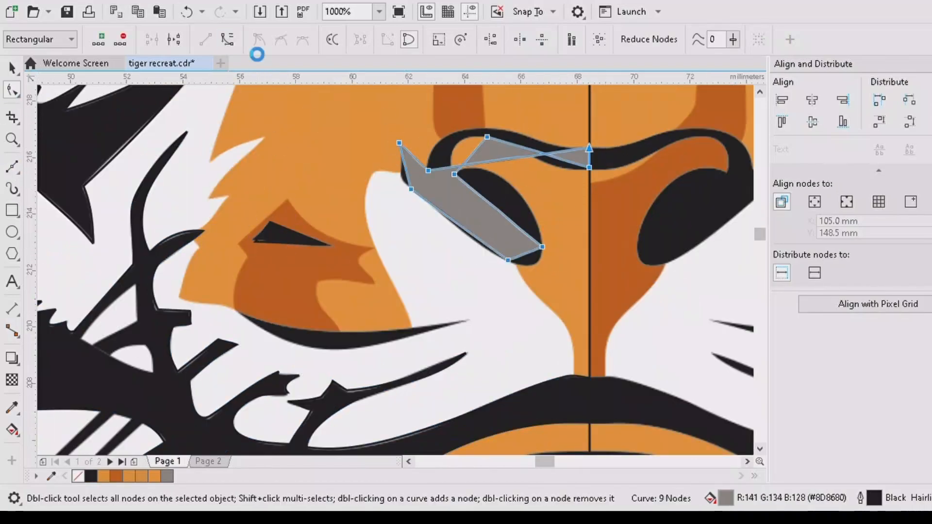
pyautogui.click(78, 476)
# - Curve the nose shape's pointed left tip and upper contour onto the artwork
pyautogui.moveTo(408, 178); pyautogui.dragTo(399, 175)
pyautogui.doubleClick(486, 163)
pyautogui.moveTo(486, 163); pyautogui.dragTo(450, 132)
pyautogui.moveTo(439, 151); pyautogui.dragTo(433, 147)
pyautogui.moveTo(529, 141); pyautogui.dragTo(564, 148)
# - Fit the nose shape's inner arch and rounded nostril with curves, adding a node on the contour
pyautogui.doubleClick(507, 130)
pyautogui.moveTo(471, 156); pyautogui.dragTo(458, 147)
pyautogui.moveTo(495, 209); pyautogui.dragTo(513, 186)
pyautogui.moveTo(536, 220)
pyautogui.mouseDown()
pyautogui.moveTo(533, 266)
pyautogui.moveTo(485, 248)
pyautogui.mouseUp()
pyautogui.press('F5')
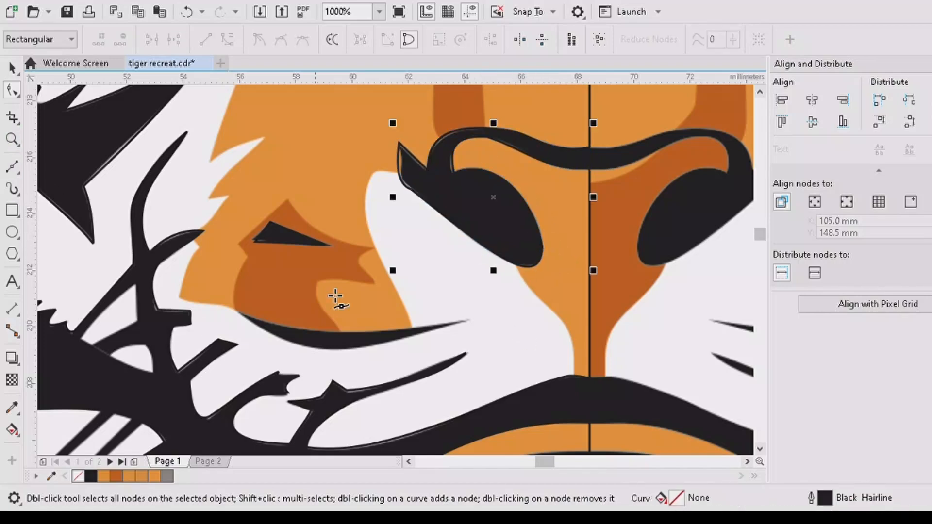
# - Trace the thin black stripe beneath the left cheek's orange patch as a closed unfilled shape and curve its edges onto the artwork
pyautogui.click(237, 309)
pyautogui.click(465, 320)
pyautogui.click(332, 353)
pyautogui.click(237, 309)
pyautogui.press('F10')
pyautogui.click(79, 476)
pyautogui.moveTo(340, 314); pyautogui.dragTo(316, 349)
pyautogui.doubleClick(331, 354)
# - Select the traced left-half shapes, move them aside from the artwork and undo the move
pyautogui.scroll(-2, 486, 348)
pyautogui.moveTo(760, 229); pyautogui.dragTo(760, 237)
pyautogui.scroll(-1, 376, 295)
pyautogui.moveTo(283, 88); pyautogui.dragTo(486, 401)
pyautogui.press('space')
pyautogui.moveTo(413, 264); pyautogui.dragTo(247, 268)
pyautogui.hotkey('ctrl', 'z')
pyautogui.scroll(1, 470, 326)
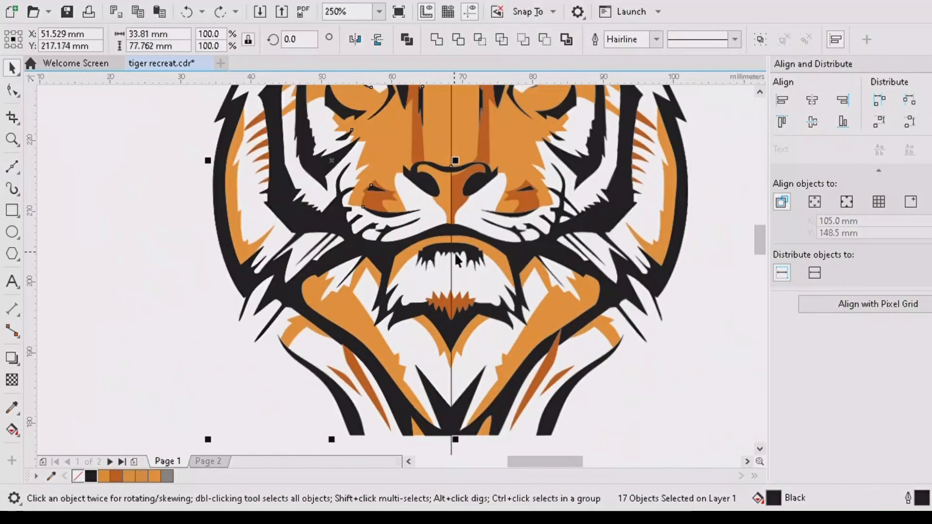
# - Trace the left half of the jagged black fringe under the orange muzzle arch as a closed straight-line shape
pyautogui.scroll(1, 447, 270)
pyautogui.click(448, 262)
pyautogui.click(12, 167)
pyautogui.scroll(1, 478, 233)
pyautogui.click(451, 195)
pyautogui.click(339, 219)
pyautogui.click(325, 227)
pyautogui.click(314, 290)
pyautogui.click(333, 288)
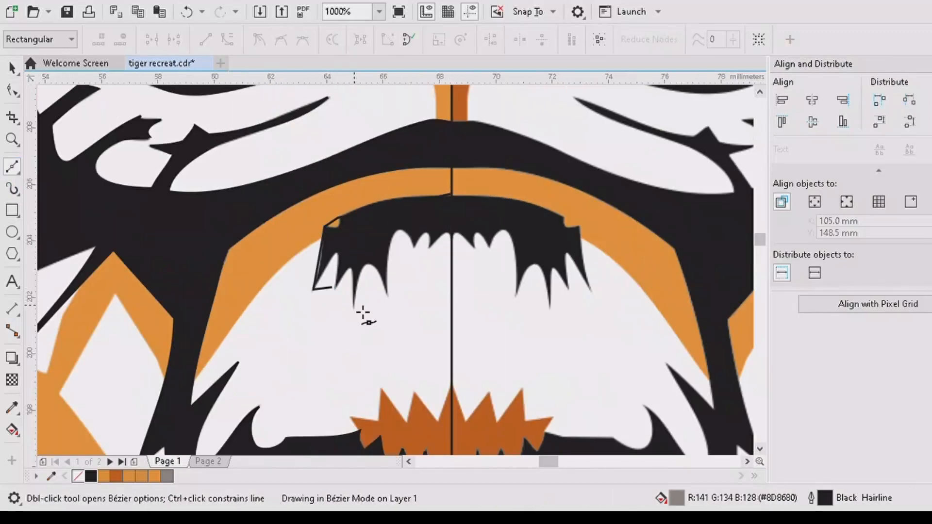
pyautogui.click(457, 206)
# - Curve the fringe shape's upper edge and the arches between its pointed tips onto the artwork
pyautogui.press('F10')
pyautogui.scroll(2, 354, 238)
pyautogui.moveTo(294, 339); pyautogui.dragTo(313, 295)
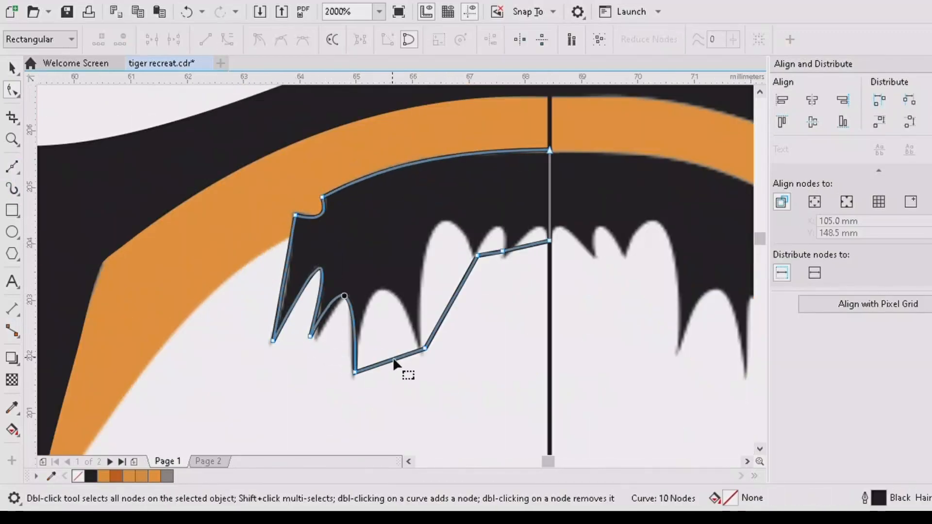
pyautogui.moveTo(393, 362); pyautogui.dragTo(384, 306)
pyautogui.moveTo(461, 294); pyautogui.dragTo(536, 222)
pyautogui.click(503, 252)
# - Trace the outermost black stripe on the left side of the neck as a closed three-node shape
pyautogui.scroll(-4, 498, 276)
pyautogui.click(760, 449)
pyautogui.scroll(1, 466, 279)
pyautogui.press('F5')
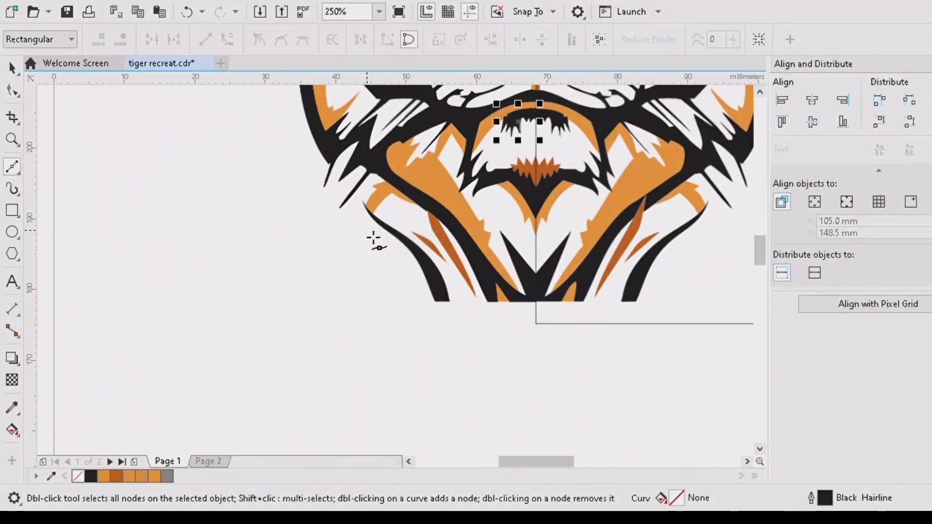
pyautogui.scroll(1, 373, 238)
pyautogui.click(359, 196)
pyautogui.click(506, 397)
pyautogui.click(534, 397)
pyautogui.click(360, 196)
# - Curve the neck stripe's two long edges onto the artwork, adjusting the nodes near its pointed upper end
pyautogui.press('F10')
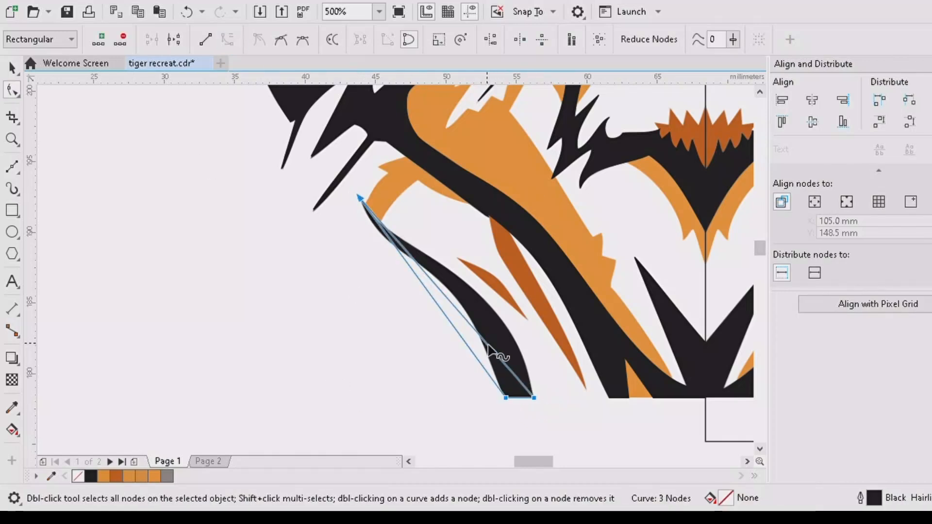
pyautogui.moveTo(488, 346); pyautogui.dragTo(505, 326)
pyautogui.doubleClick(410, 234)
pyautogui.moveTo(386, 216); pyautogui.dragTo(382, 227)
pyautogui.moveTo(446, 306); pyautogui.dragTo(462, 306)
pyautogui.doubleClick(392, 242)
pyautogui.press('space')
# - Select all the traced left-half shapes, fill them black and group them
pyautogui.scroll(-2, 476, 297)
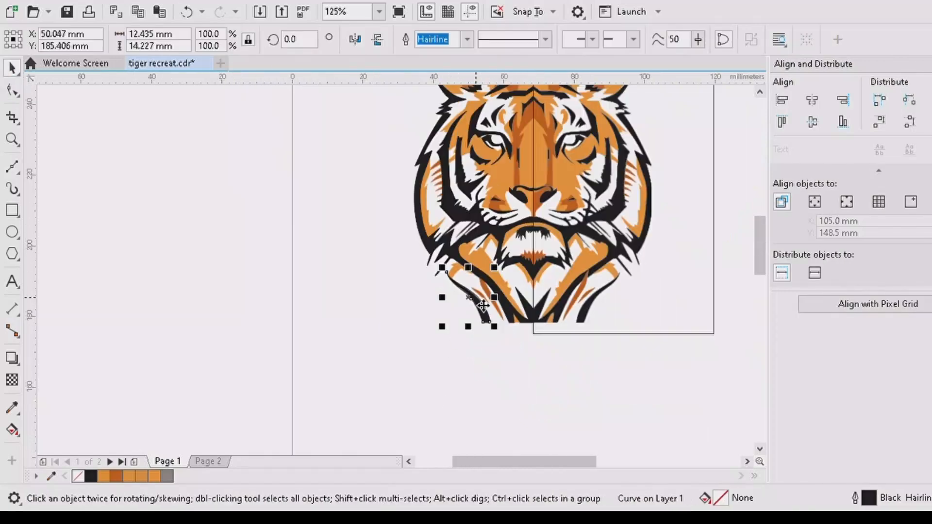
pyautogui.scroll(-1, 476, 298)
pyautogui.moveTo(413, 146); pyautogui.dragTo(522, 330)
pyautogui.click(91, 476)
pyautogui.hotkey('ctrl', 'g')
# - Move the grouped black shapes off the reference image to the empty area on its left
pyautogui.scroll(1, 467, 254)
pyautogui.moveTo(510, 248); pyautogui.dragTo(322, 246)
pyautogui.click(213, 244)
pyautogui.click(418, 389)
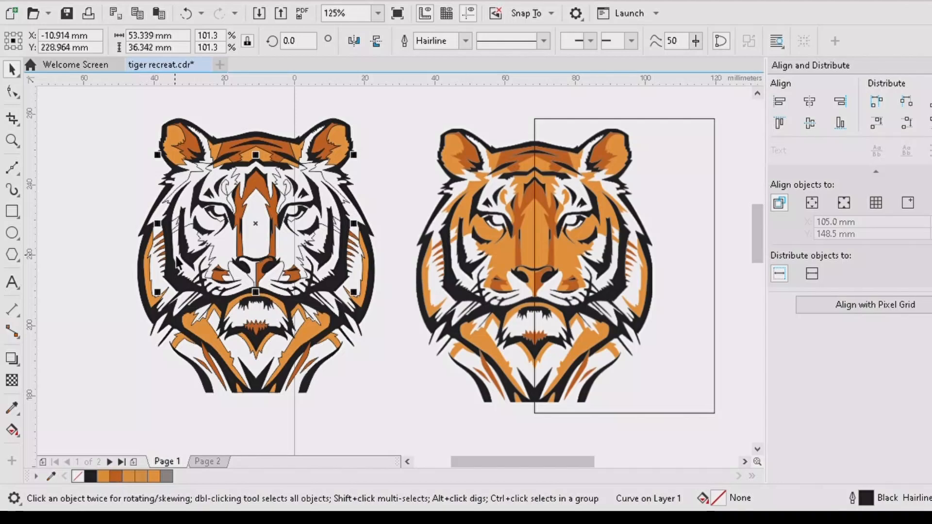
# - Fill the recreated tiger's unfilled main face shape with the light orange C3 M50 Y87 K0, using the Color Eyedropper
pyautogui.press('i')
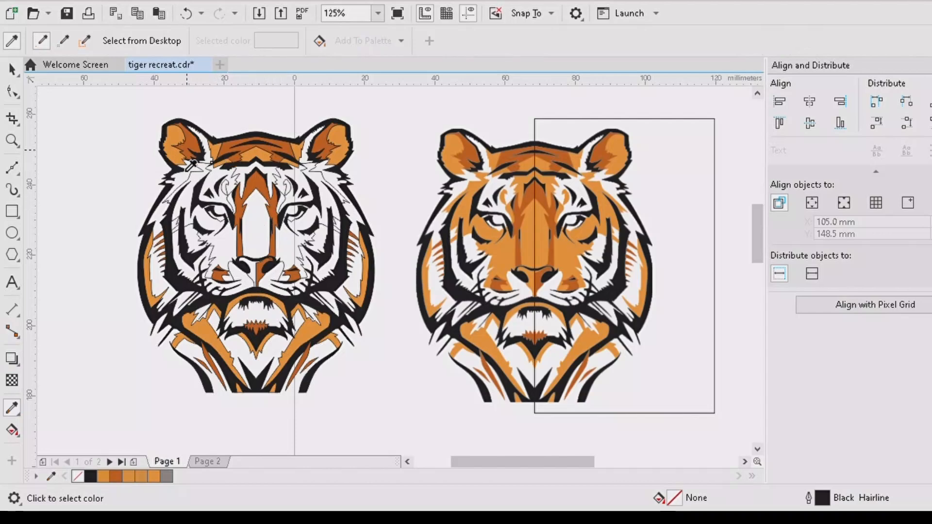
pyautogui.click(229, 250)
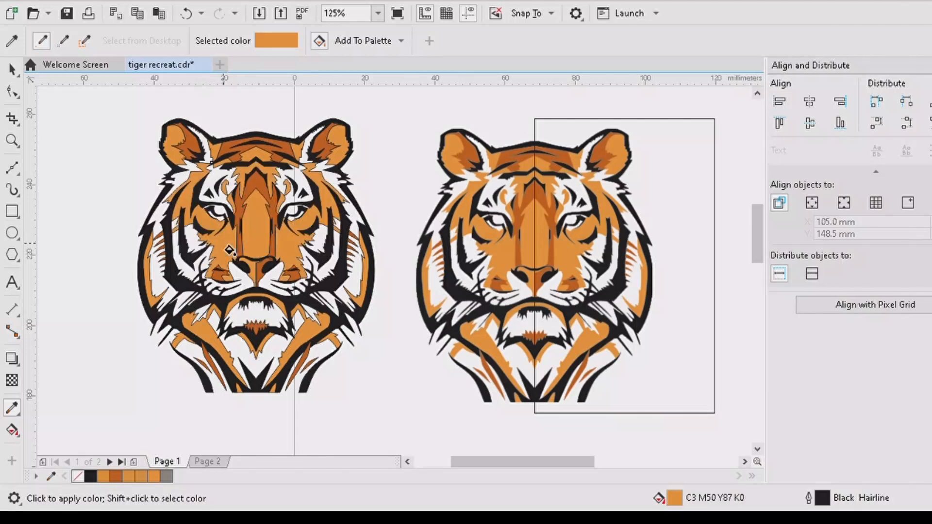
pyautogui.click(12, 70)
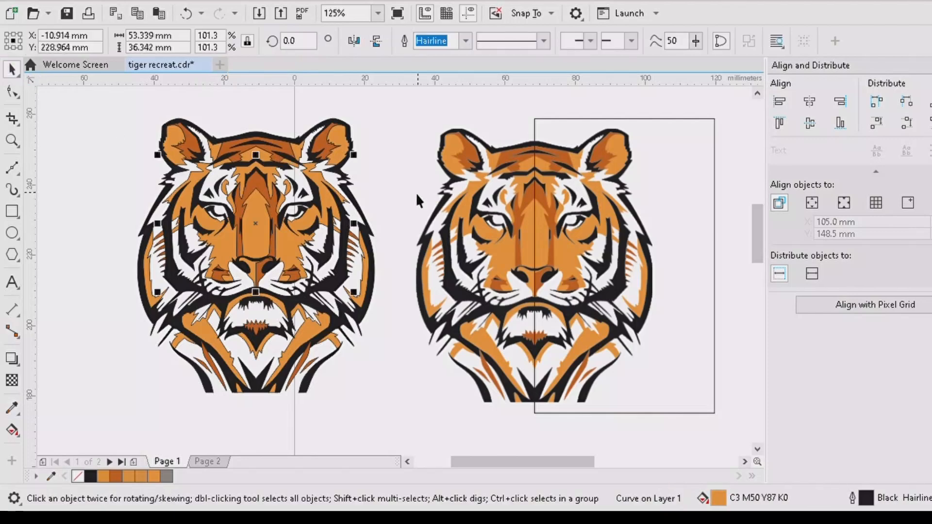
pyautogui.click(397, 190)
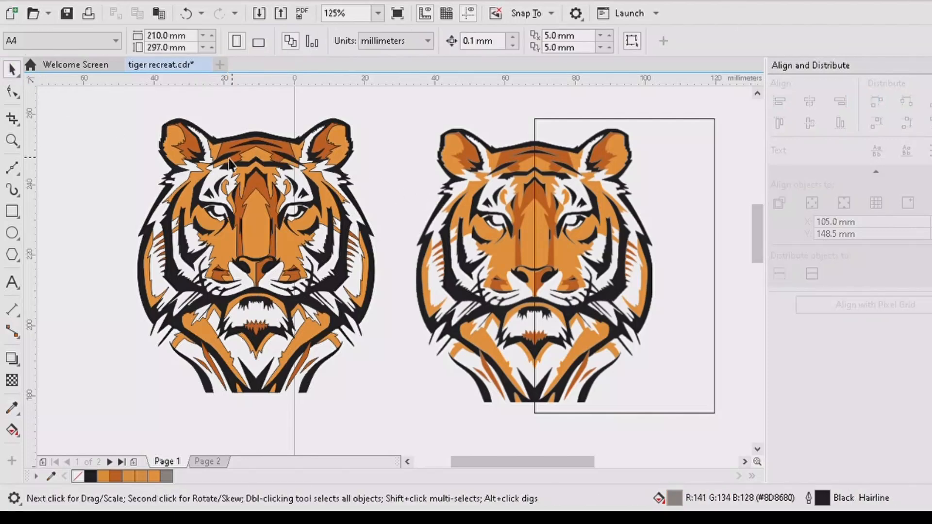
# - Select all objects of the recreated tiger and remove their outlines
pyautogui.click(200, 153)
pyautogui.moveTo(120, 103); pyautogui.dragTo(163, 132)
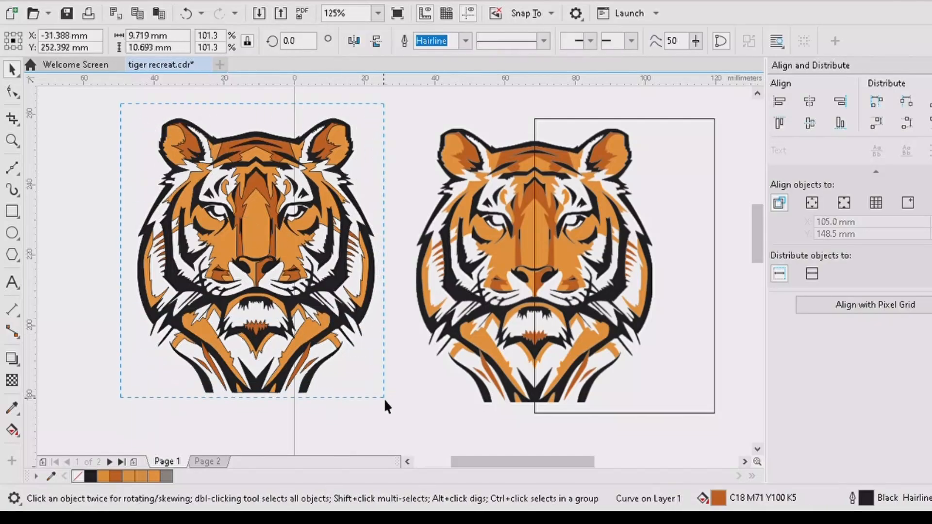
pyautogui.moveTo(383, 398); pyautogui.dragTo(386, 409)
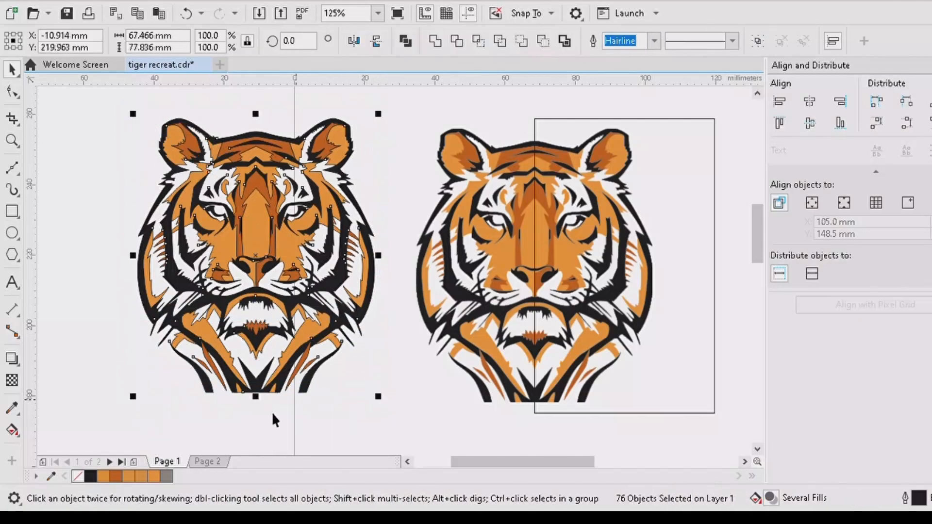
pyautogui.rightClick(77, 476)
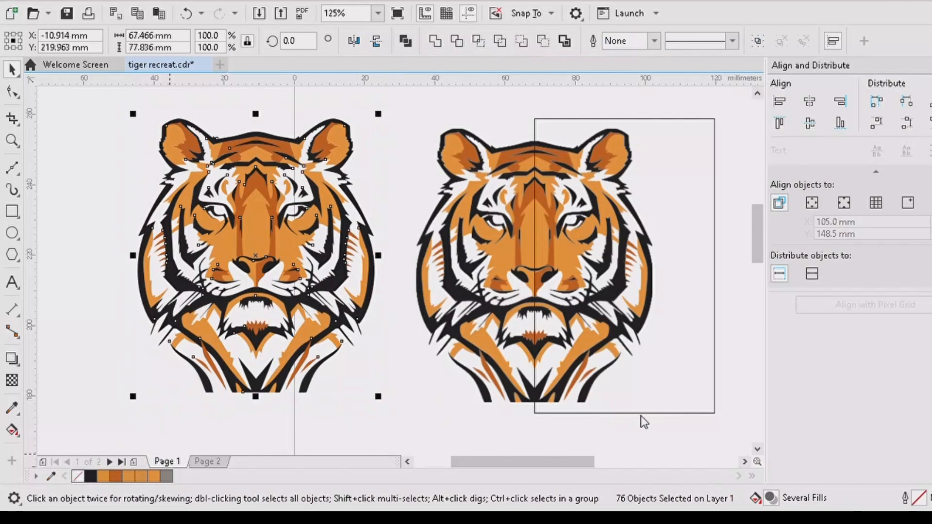
pyautogui.click(395, 370)
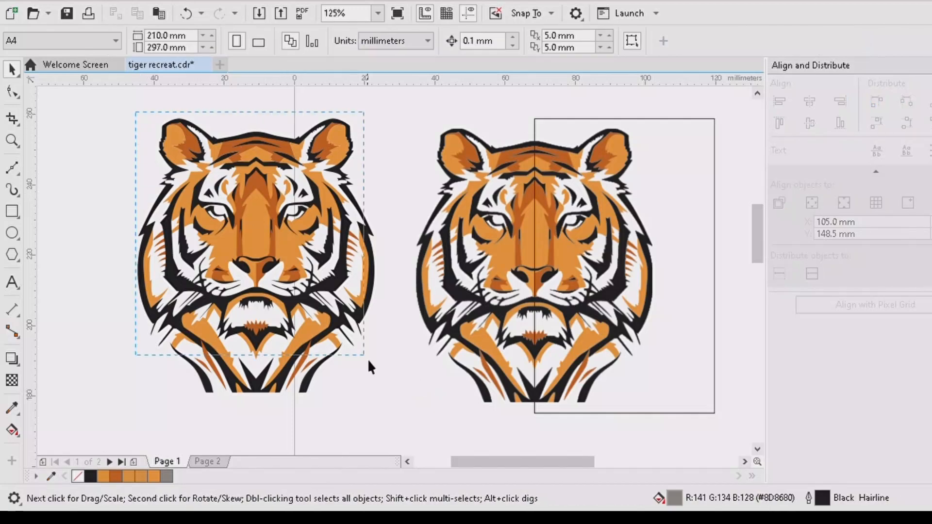
# - Delete the guide rectangle over the reference image and group all objects of the recreated tiger
pyautogui.click(715, 357)
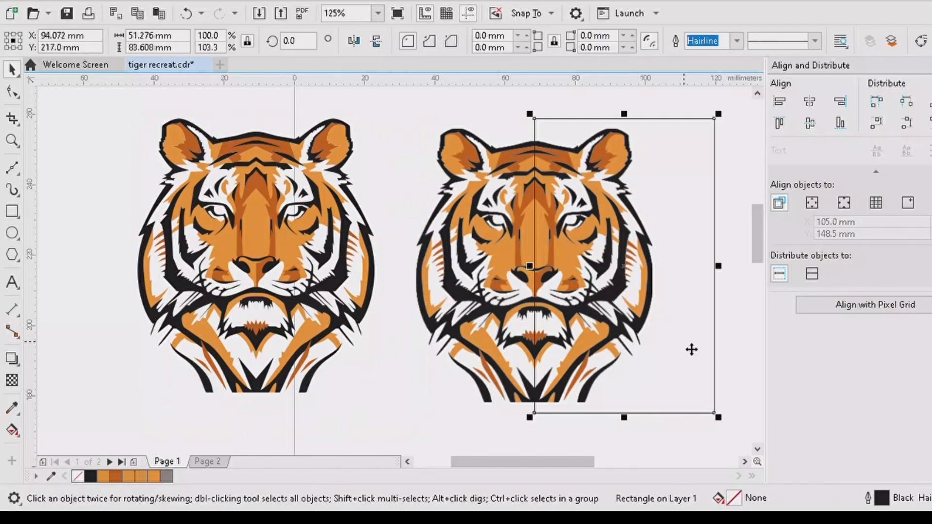
pyautogui.press('Delete')
pyautogui.click(275, 193)
pyautogui.moveTo(123, 112); pyautogui.dragTo(378, 407)
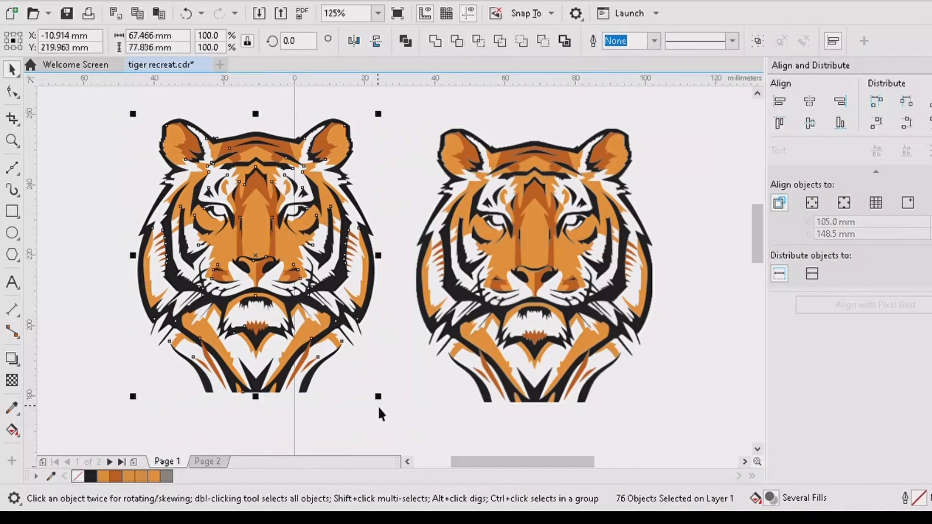
pyautogui.hotkey('ctrl', 'g')
# - Move the reference bitmap farther right and place the grouped vector tiger beside it on the page for comparison
pyautogui.click(517, 291)
pyautogui.scroll(-2, 521, 289)
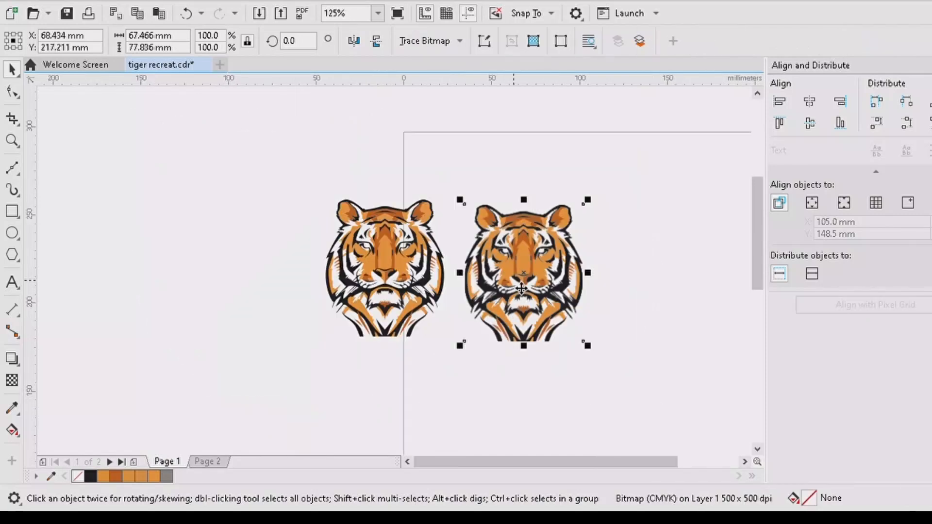
pyautogui.moveTo(535, 282); pyautogui.dragTo(697, 284)
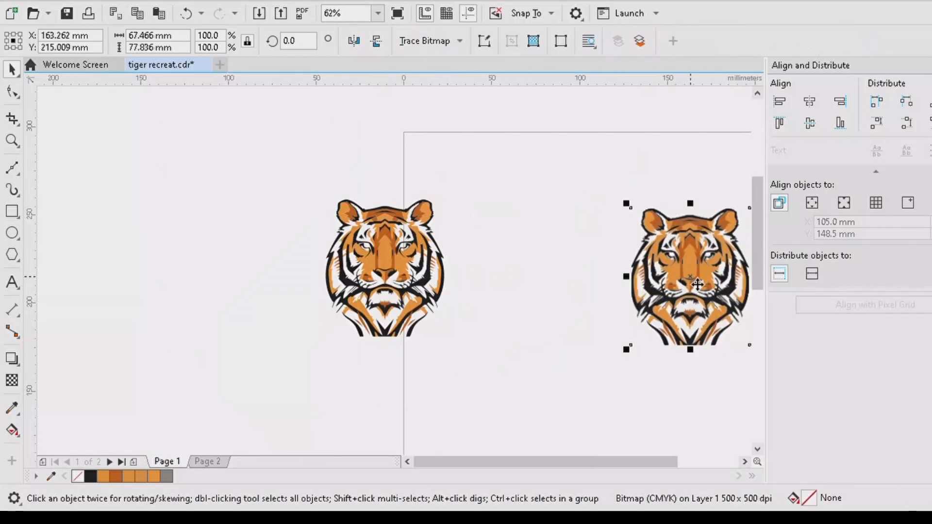
pyautogui.click(422, 276)
pyautogui.moveTo(389, 274); pyautogui.dragTo(558, 288)
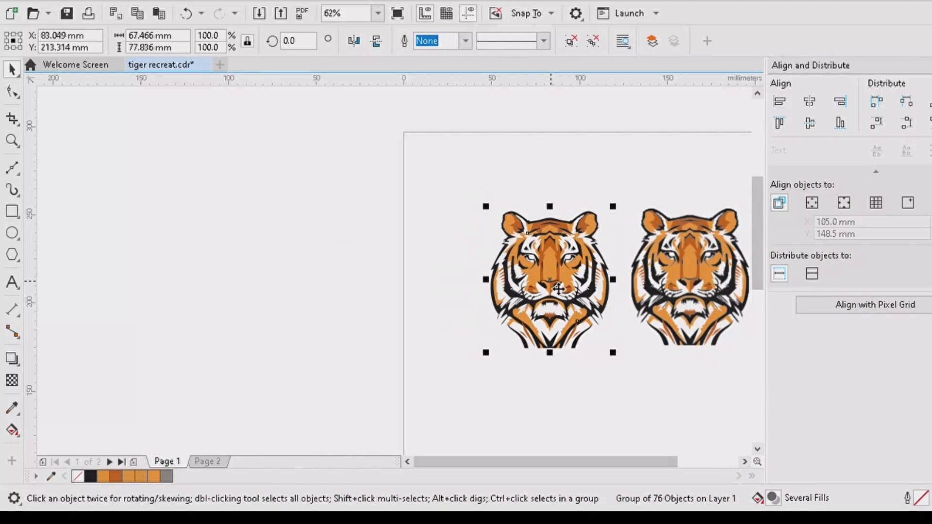
pyautogui.scroll(4, 559, 289)
pyautogui.click(402, 196)
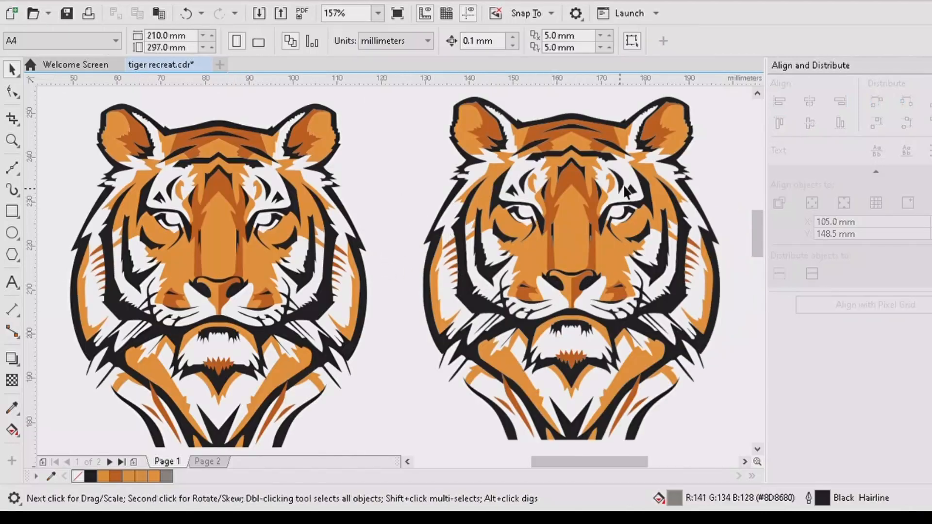